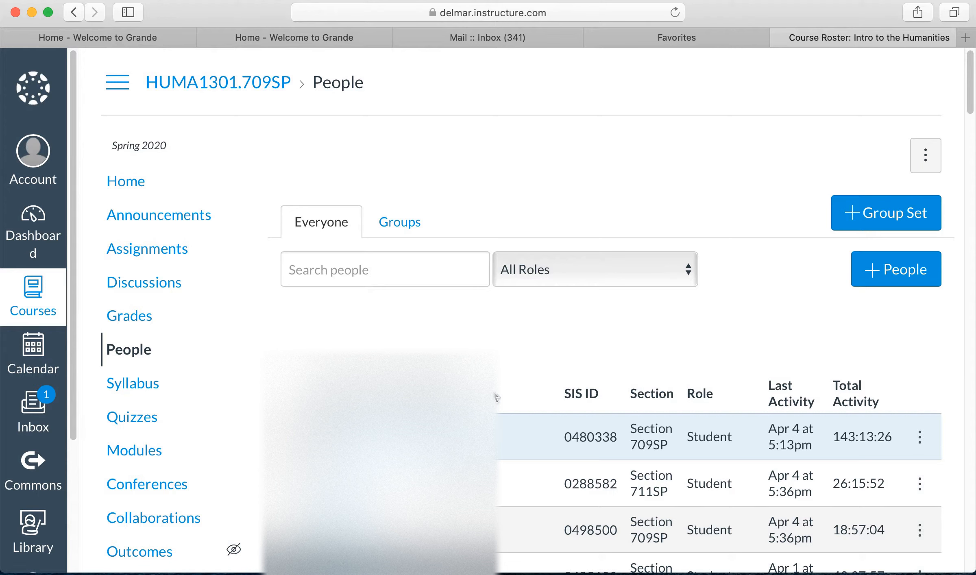
# Open the course's student groups and start a new group set named "Project 1"
pyautogui.click(404, 222)
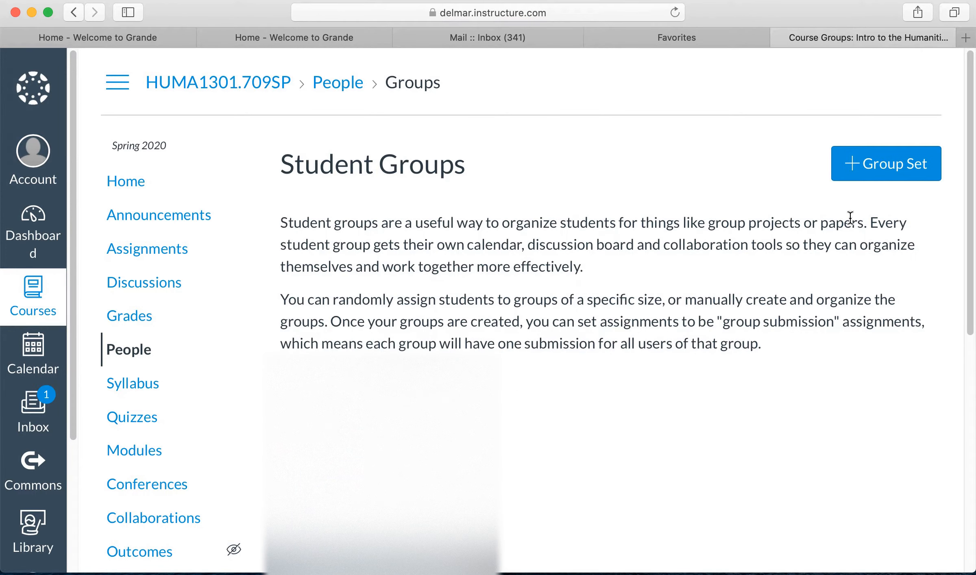
pyautogui.click(854, 165)
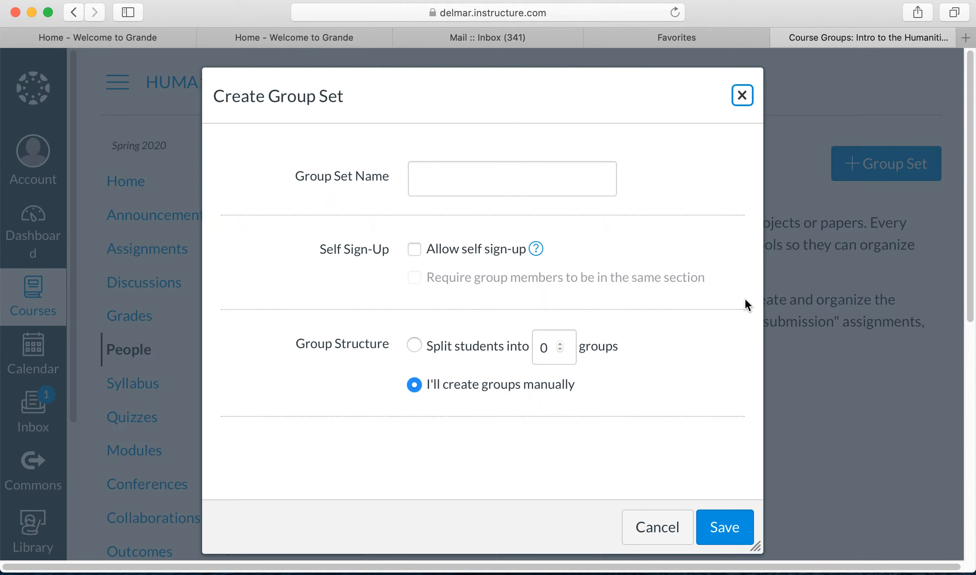
pyautogui.click(457, 180)
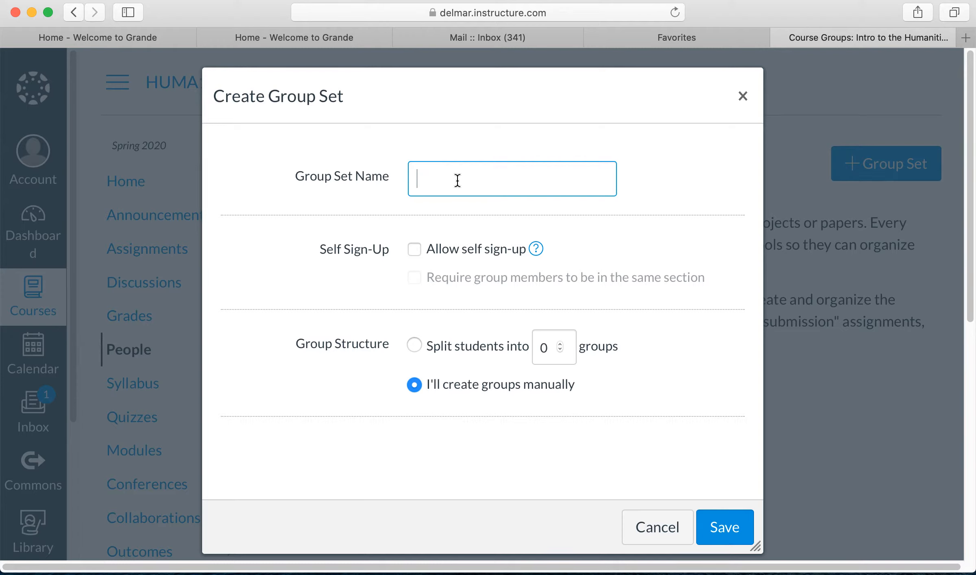
pyautogui.write('P')
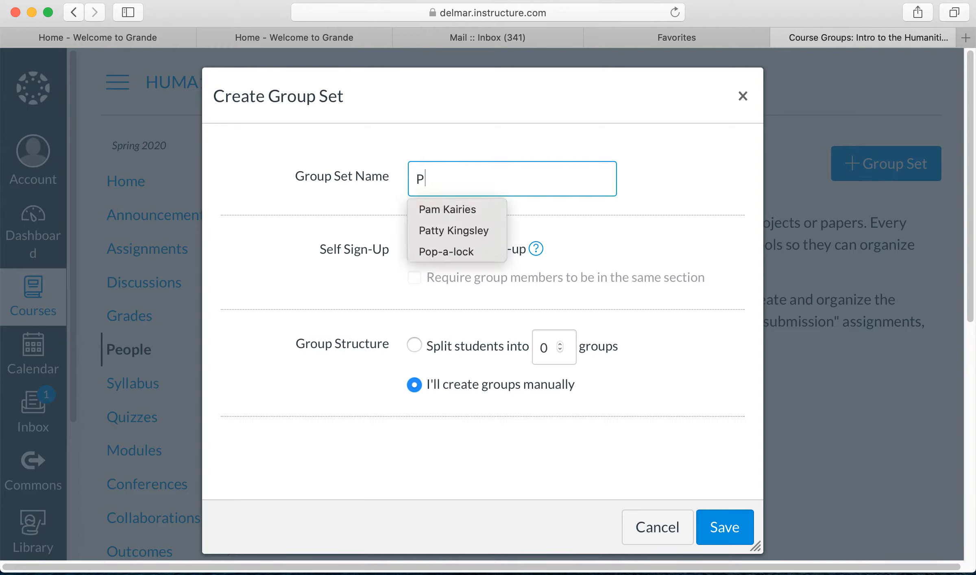
pyautogui.write('ro')
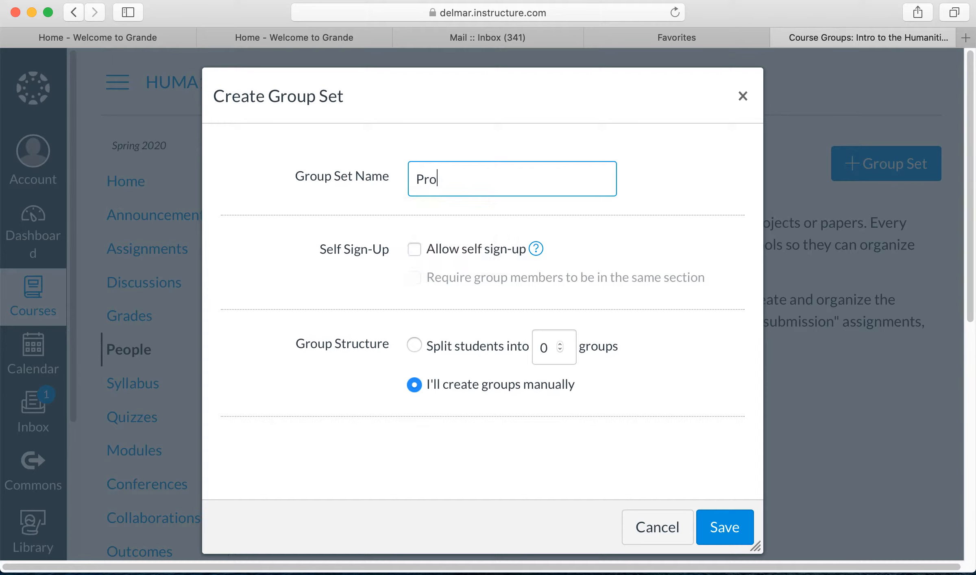
pyautogui.write('ject 1')
# Leave self sign-up off, choose to create the groups manually, and save the group set
pyautogui.click(415, 249)
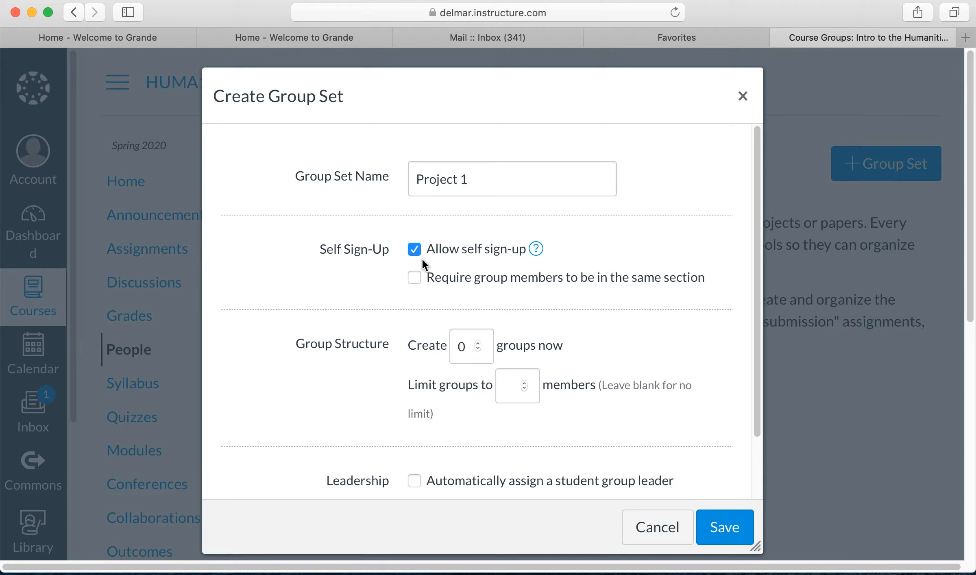
pyautogui.click(415, 250)
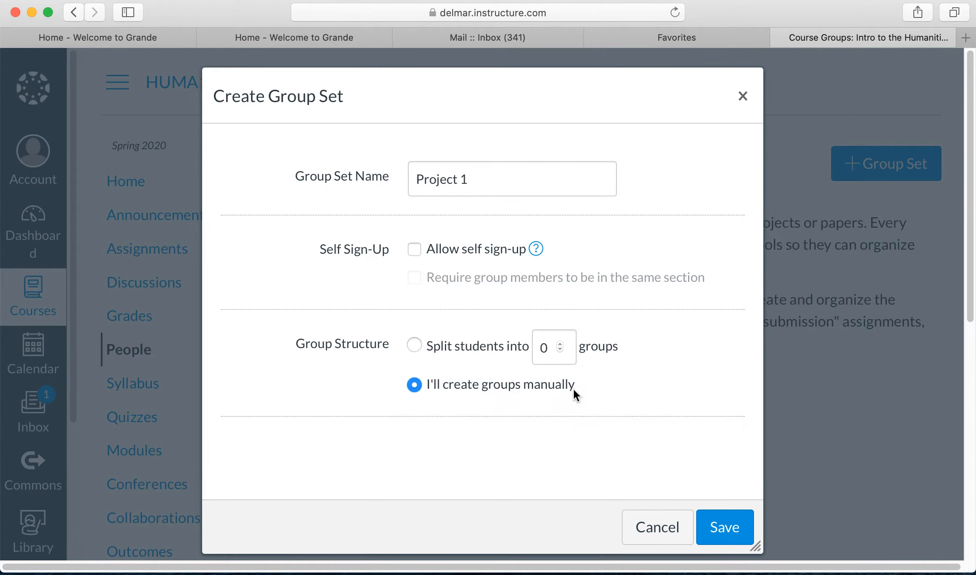
pyautogui.click(415, 346)
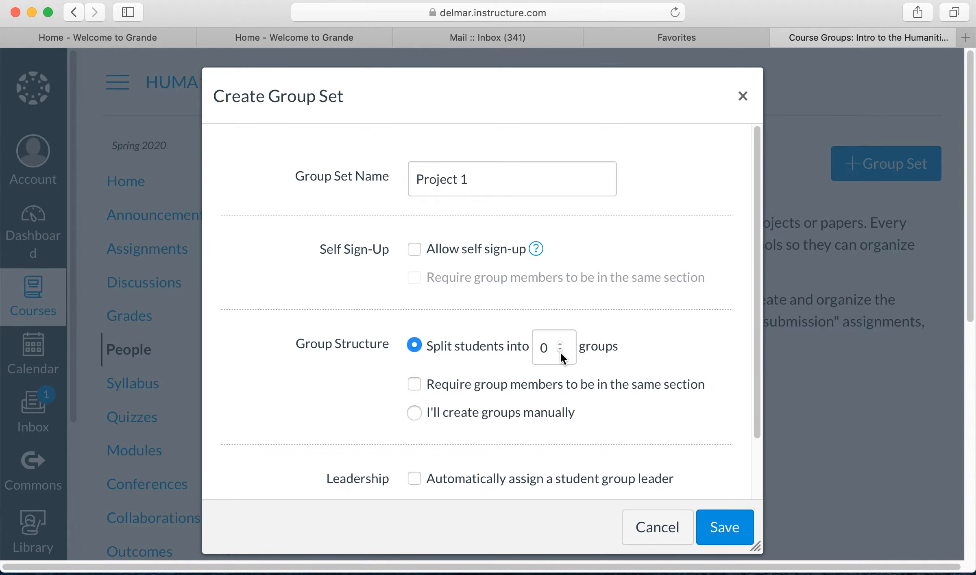
pyautogui.click(414, 413)
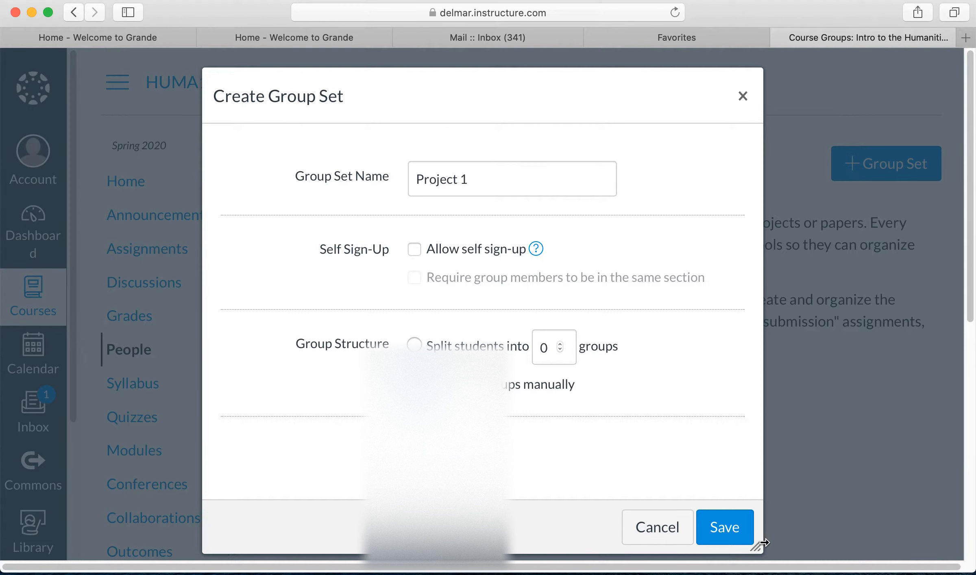
pyautogui.click(721, 526)
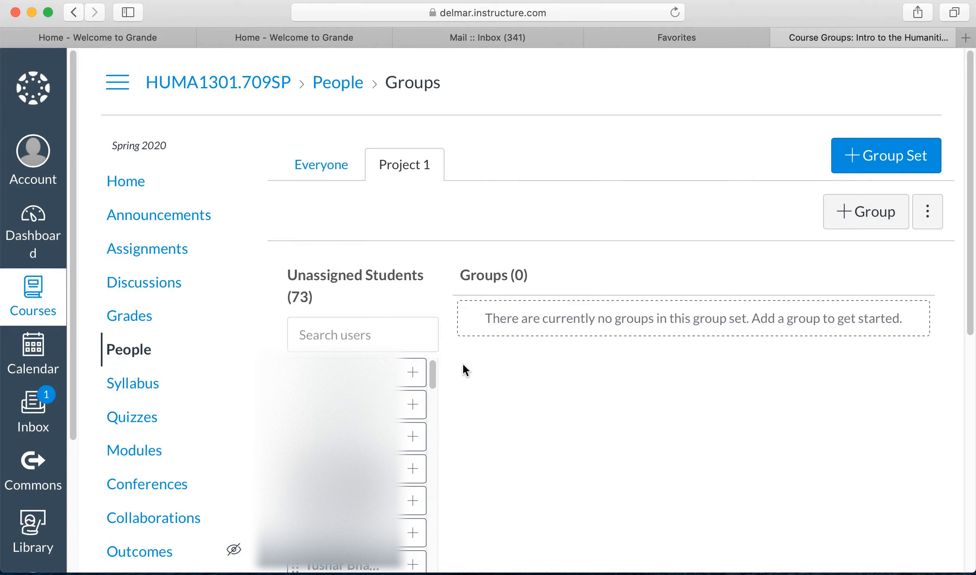
# Add a group named "Group 1" to the Project 1 set with no member limit
pyautogui.click(844, 214)
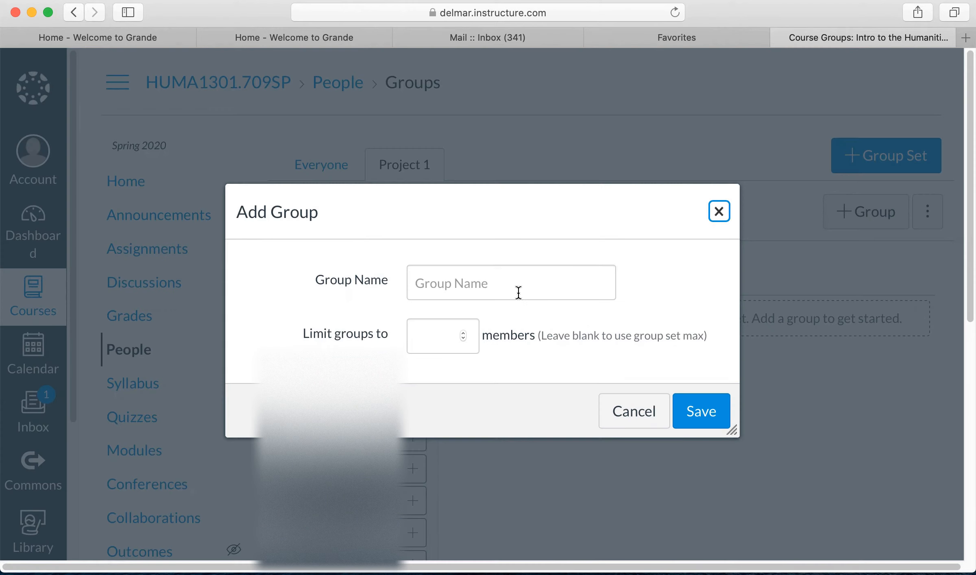
pyautogui.click(533, 272)
pyautogui.write('Group')
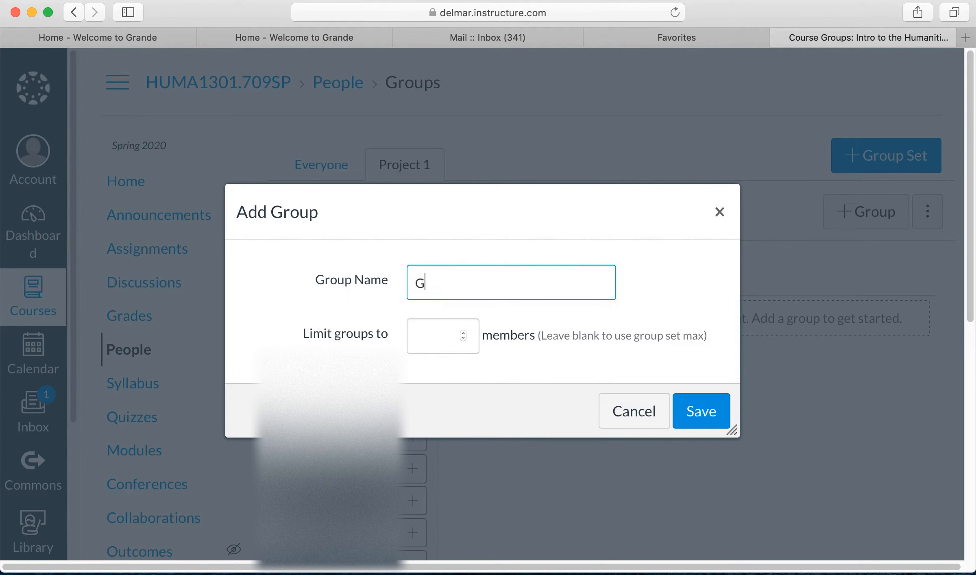
pyautogui.press('BackSpace')
pyautogui.press('BackSpace')
pyautogui.write('p 1')
pyautogui.click(711, 415)
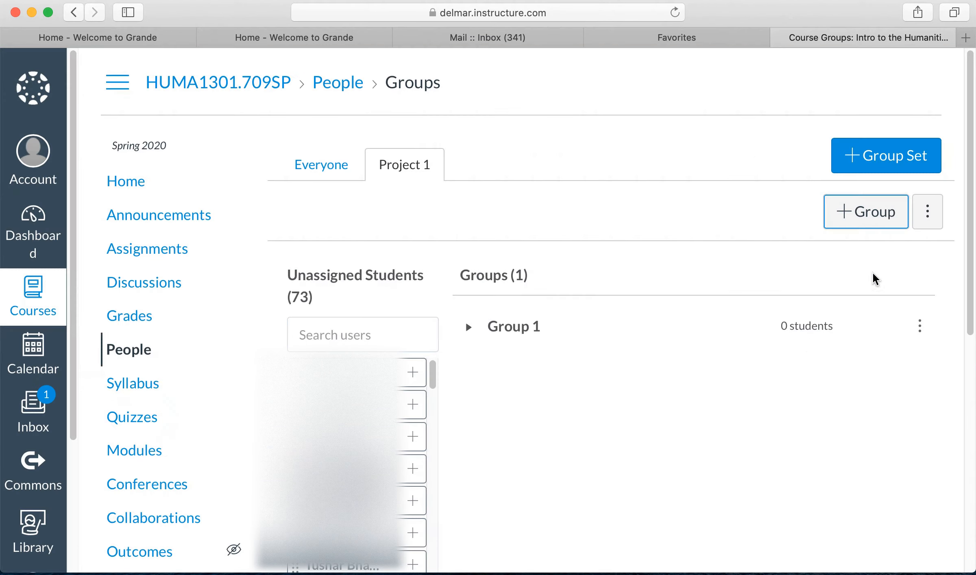
# Add two more groups named "Group 2" and "Group 3" to the Project 1 set
pyautogui.click(862, 212)
pyautogui.click(563, 286)
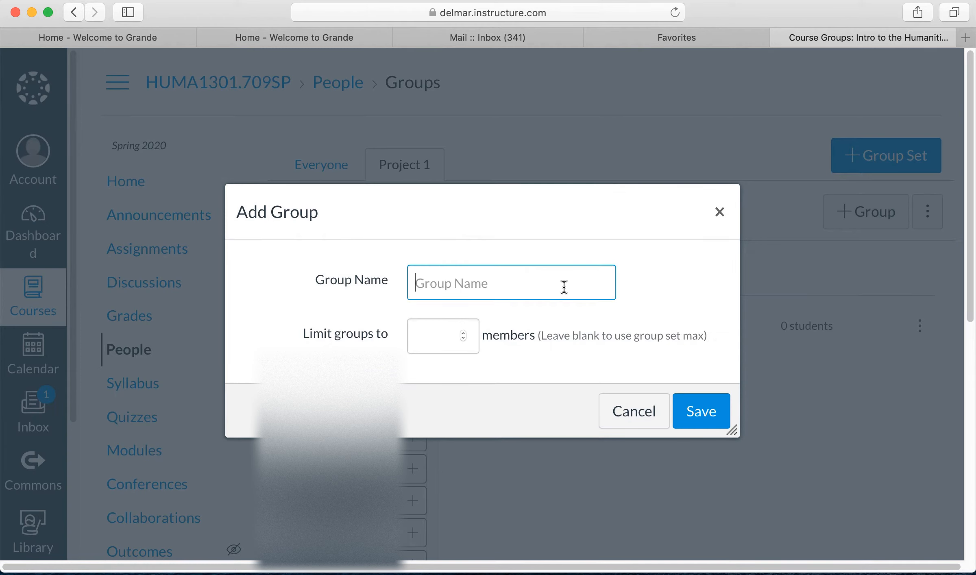
pyautogui.write('Group 2')
pyautogui.click(709, 426)
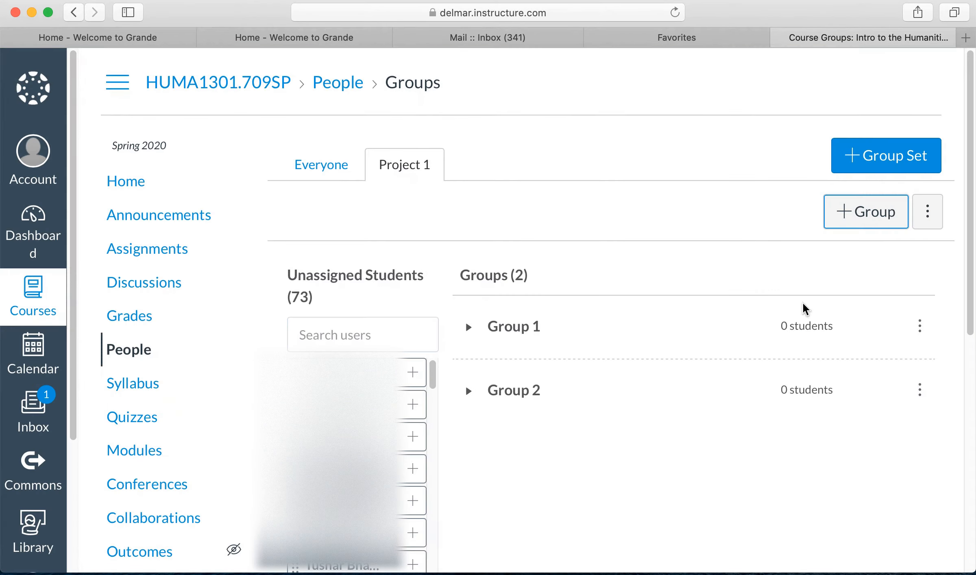
pyautogui.click(843, 221)
pyautogui.click(505, 268)
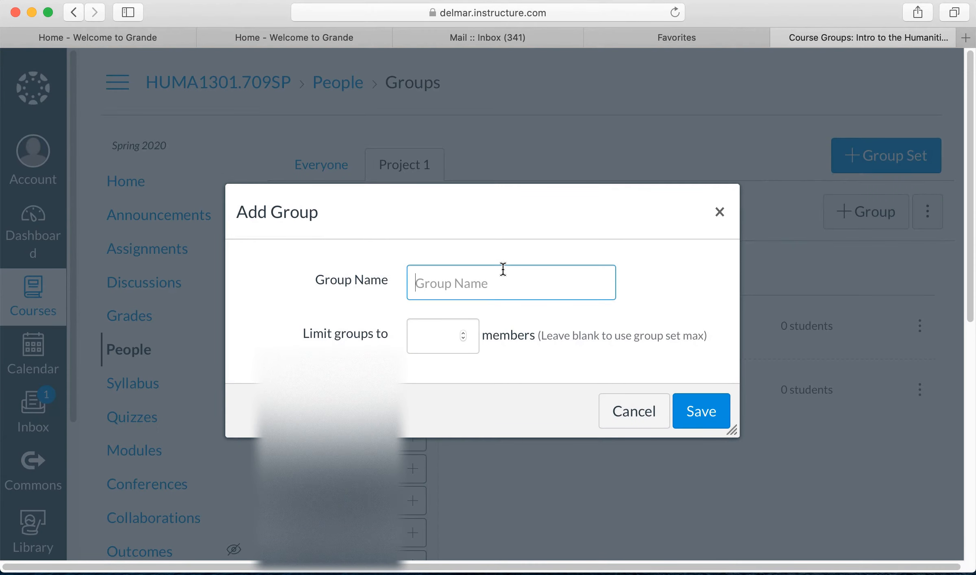
pyautogui.write('Group 3')
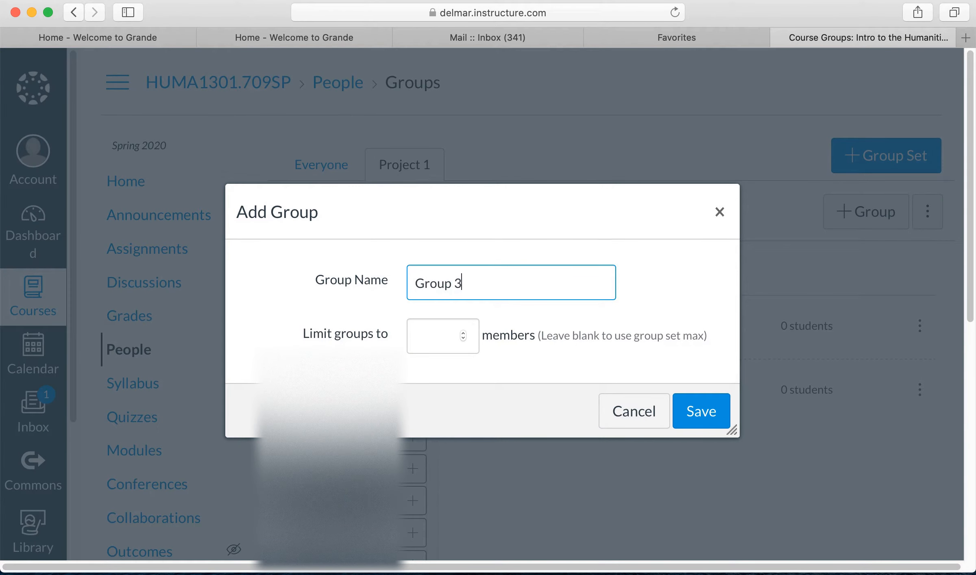
pyautogui.click(699, 412)
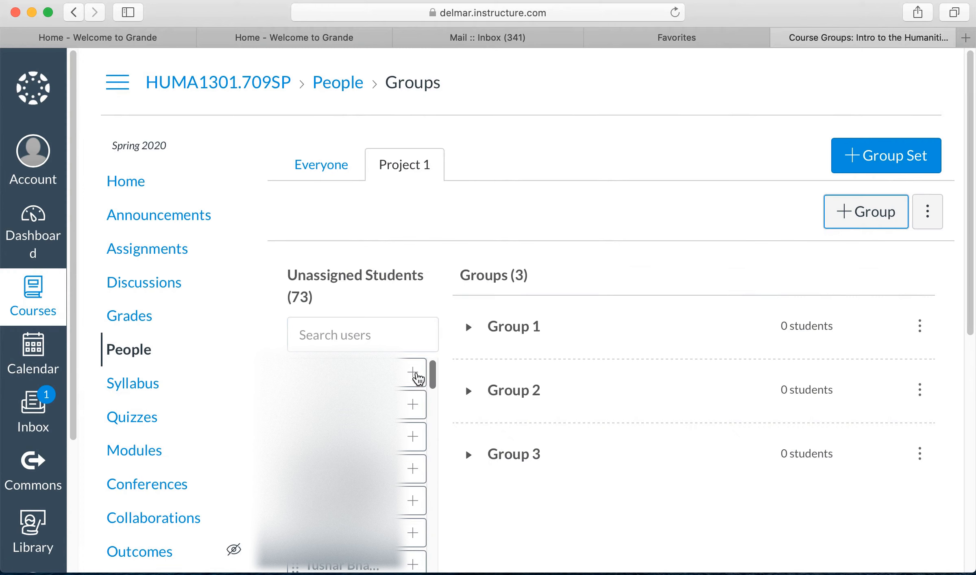
# Assign the first three unassigned students one at a time to Group 1, Group 2 and Group 3
pyautogui.click(418, 378)
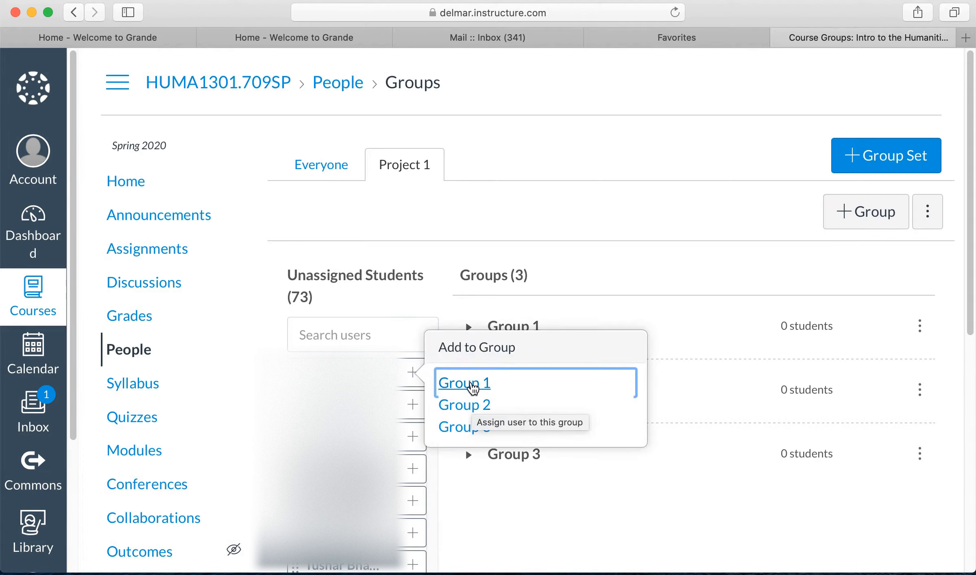
pyautogui.click(473, 388)
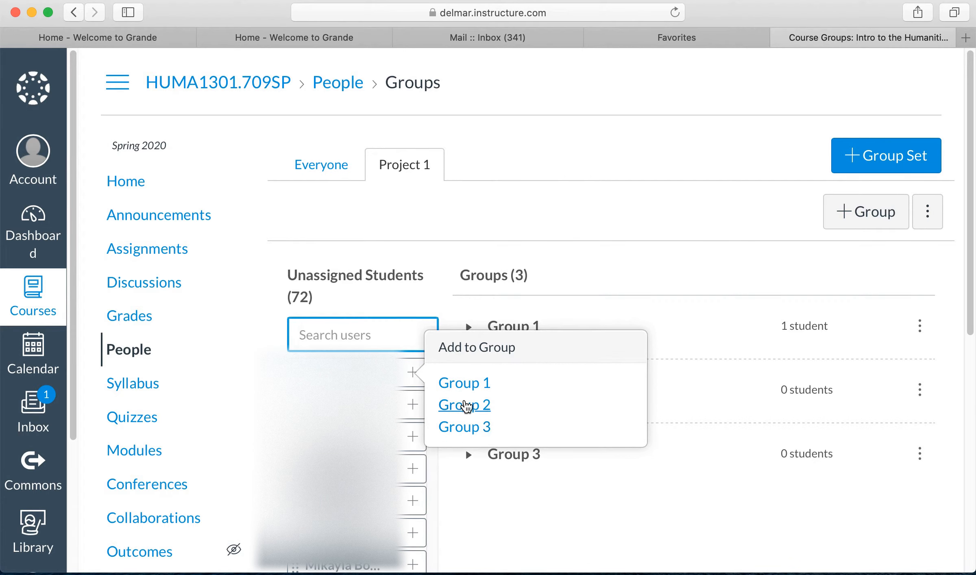
pyautogui.click(464, 405)
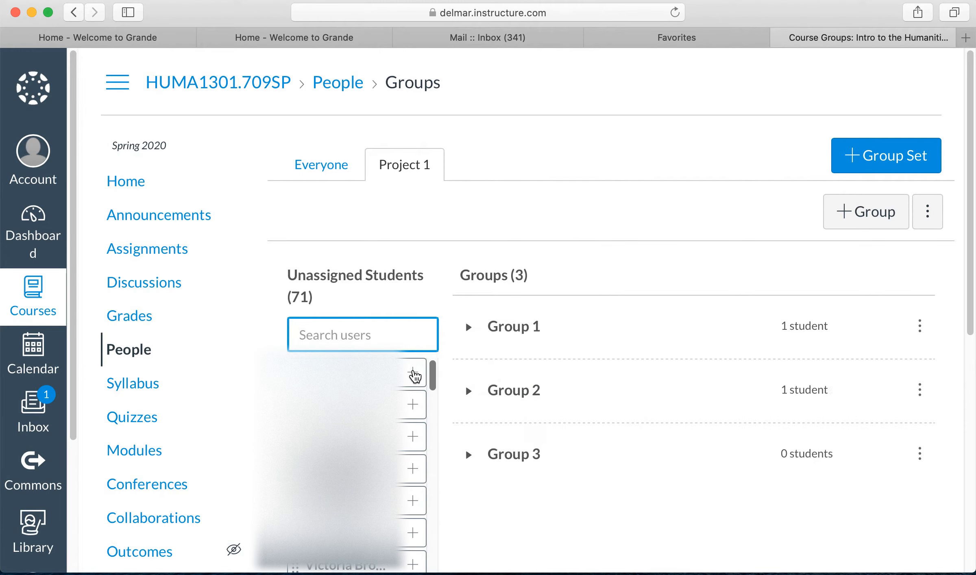
pyautogui.click(412, 372)
pyautogui.click(455, 427)
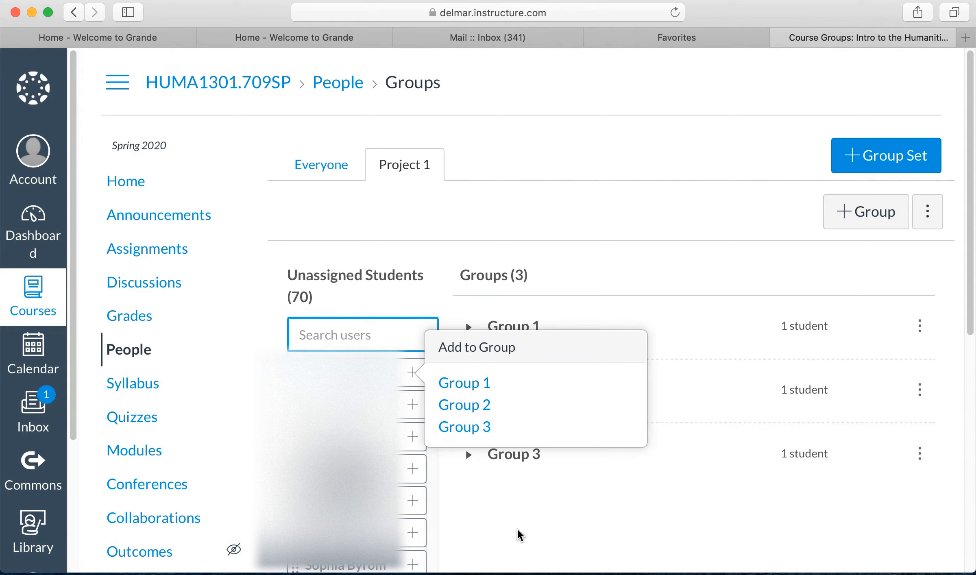
pyautogui.click(727, 327)
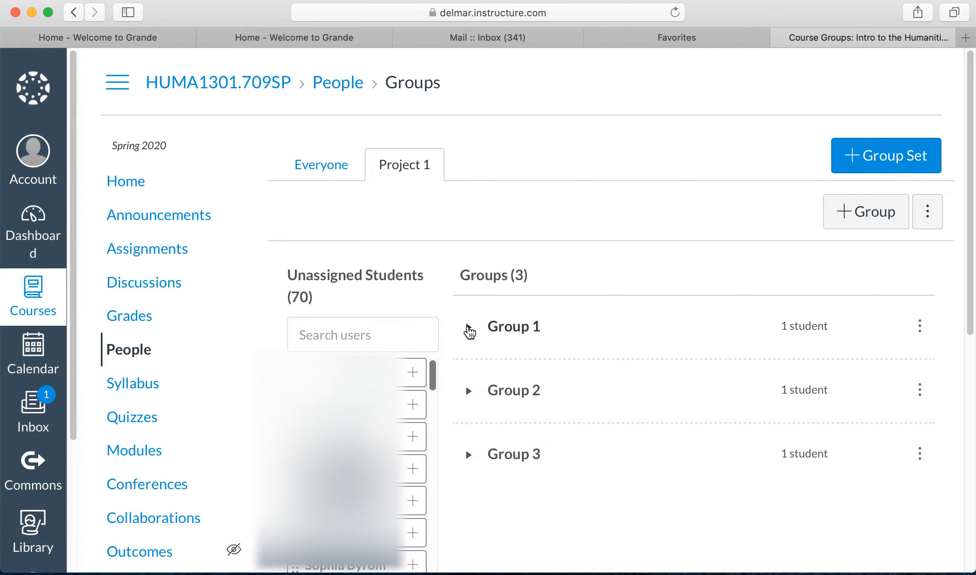
# Expand Group 1 and view the management options available for its student member
pyautogui.click(468, 328)
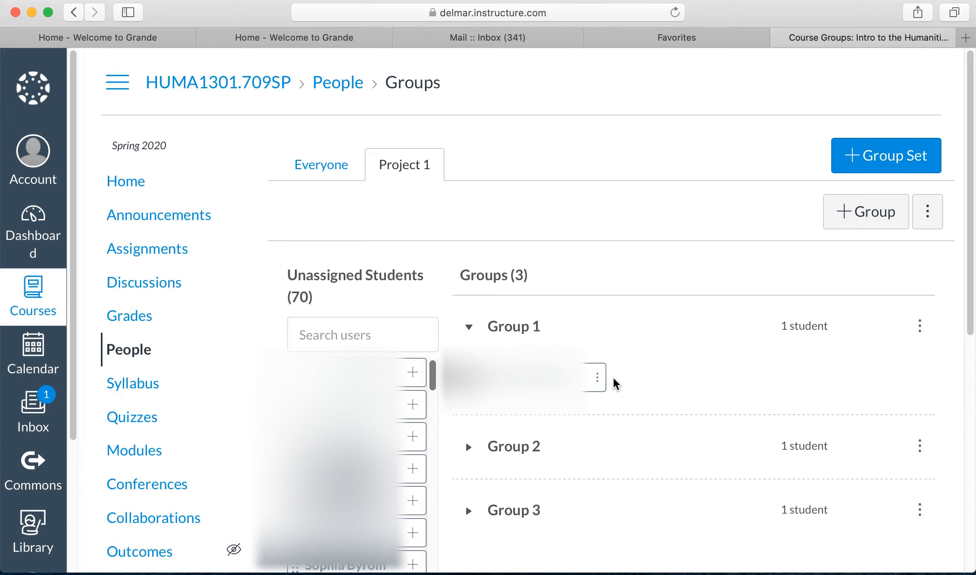
pyautogui.click(597, 377)
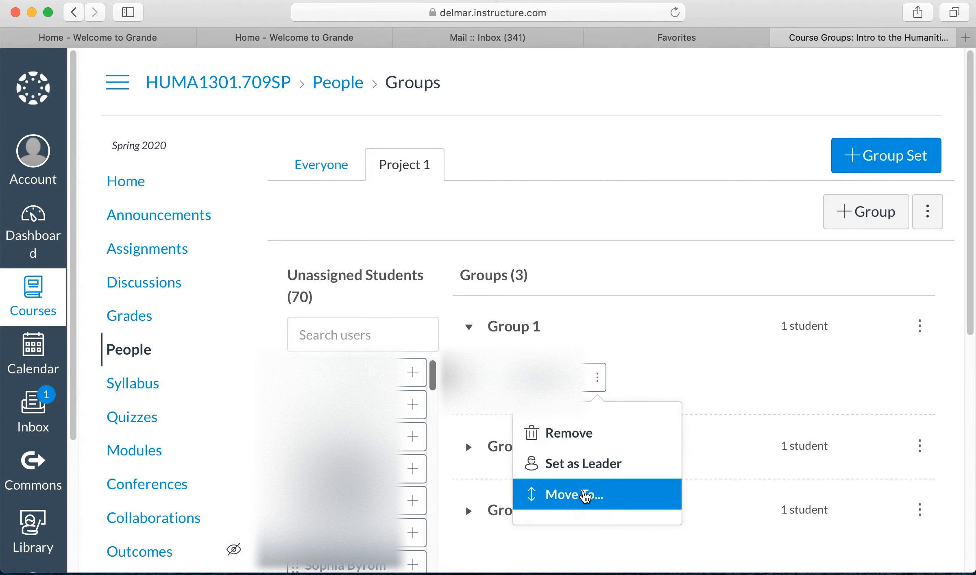
pyautogui.click(764, 368)
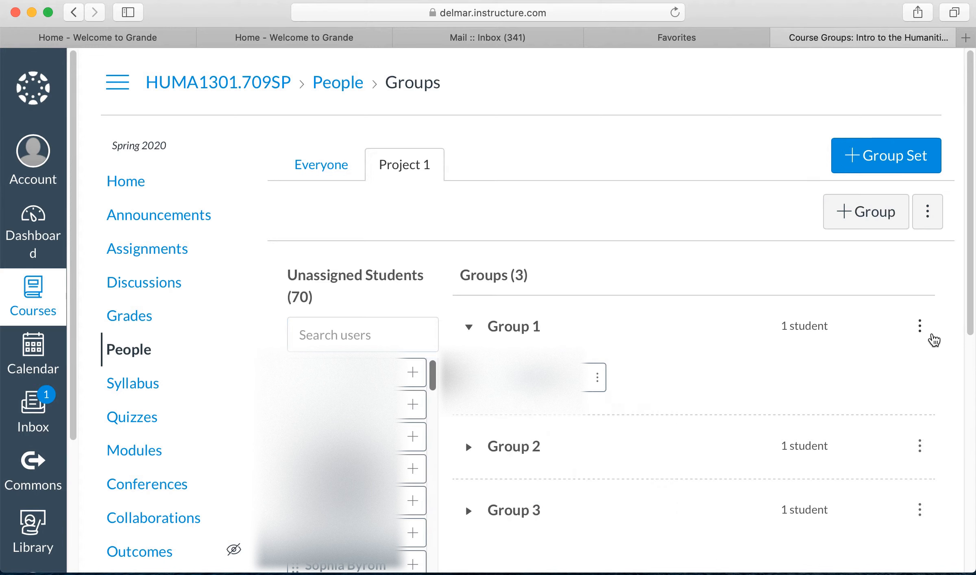
# Visit Group 1's homepage and open a new announcement form to review its editor, attachment, options and link sections
pyautogui.click(920, 328)
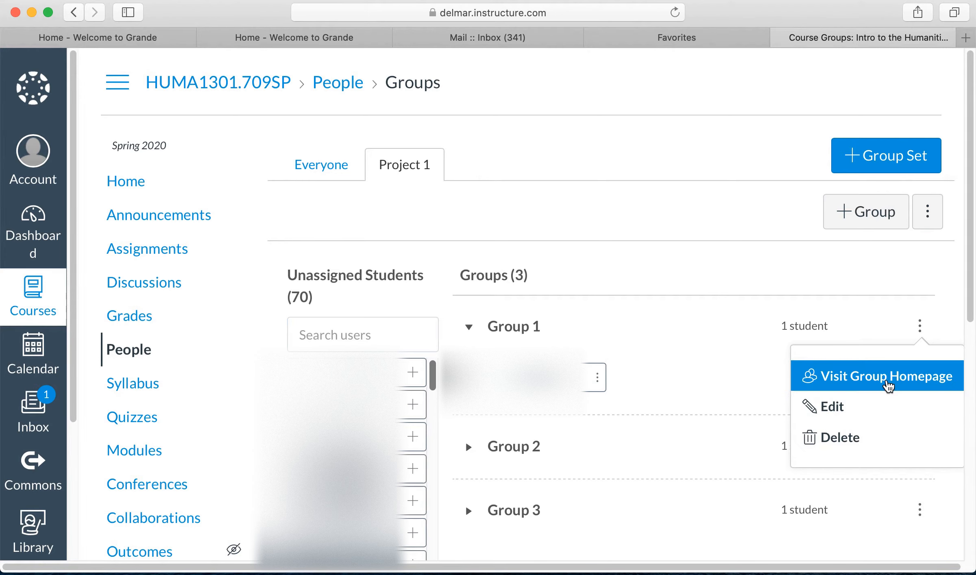
pyautogui.click(888, 379)
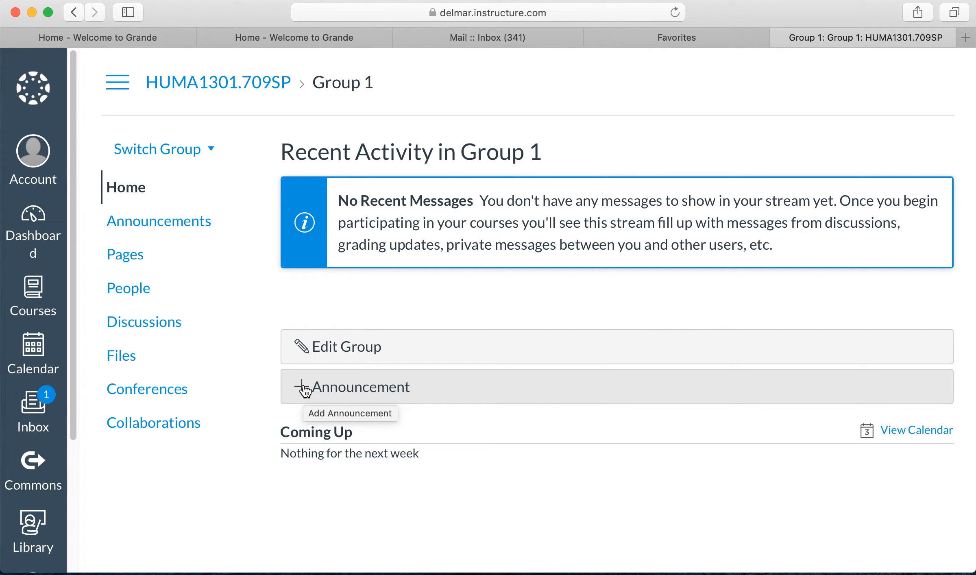
pyautogui.click(177, 221)
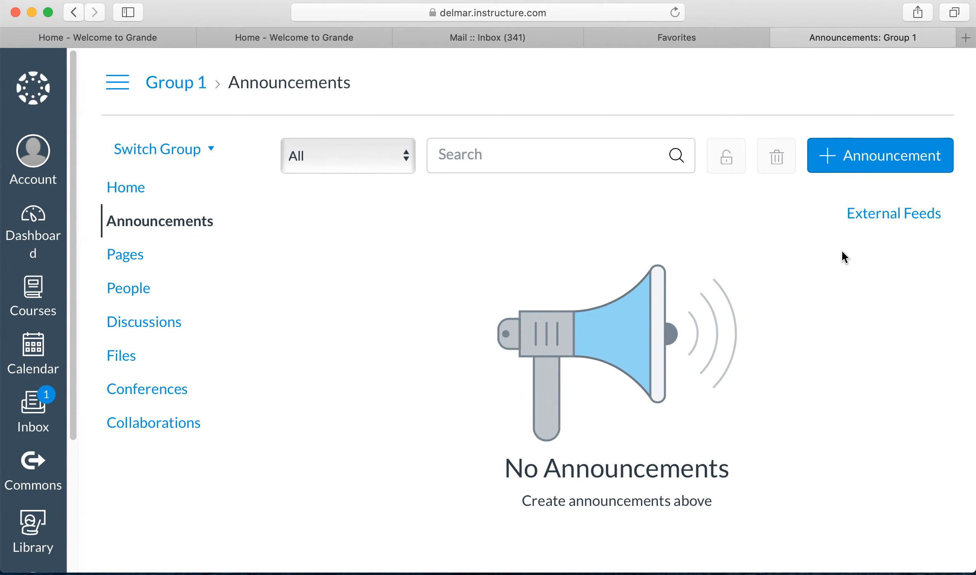
pyautogui.click(827, 154)
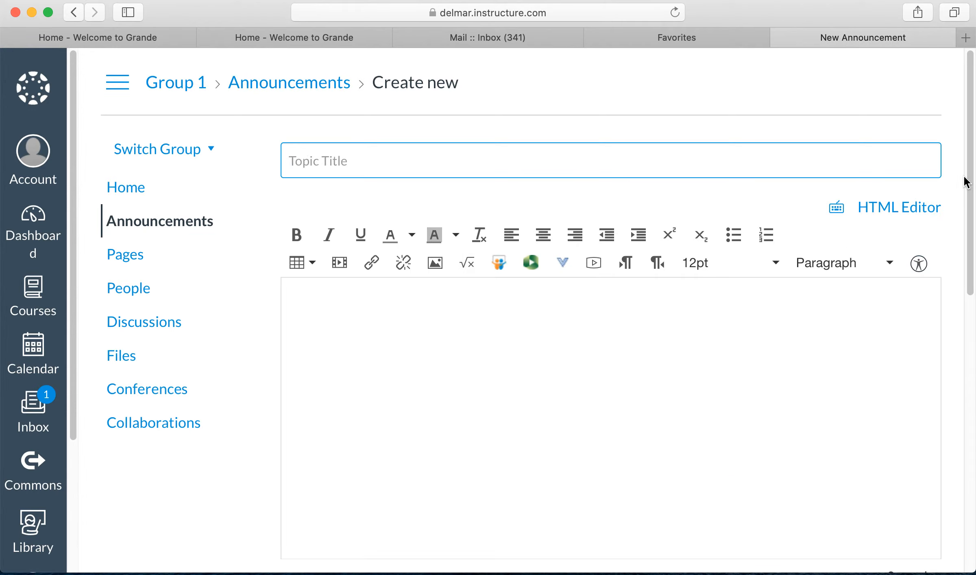
pyautogui.scroll(-10, 967, 142)
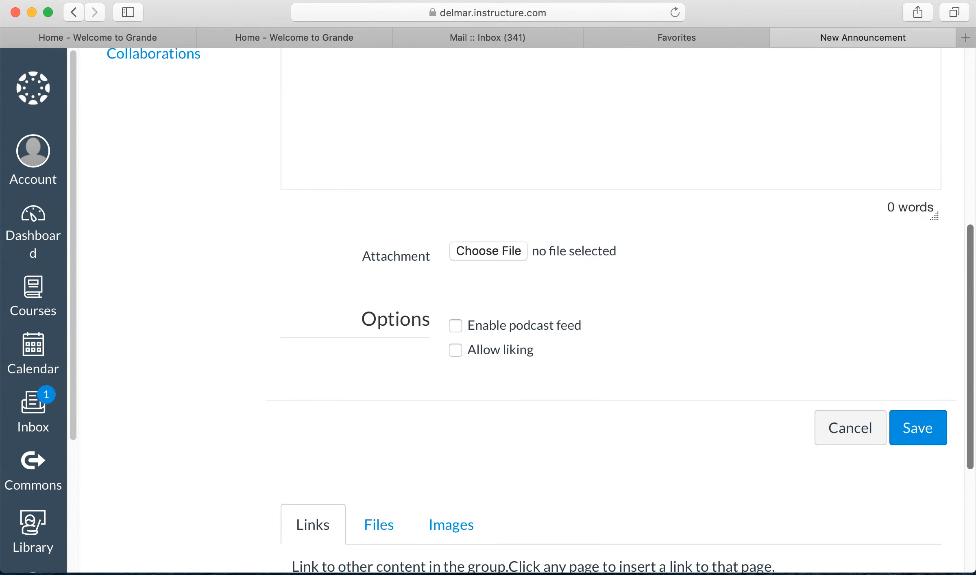
pyautogui.scroll(-4, 972, 167)
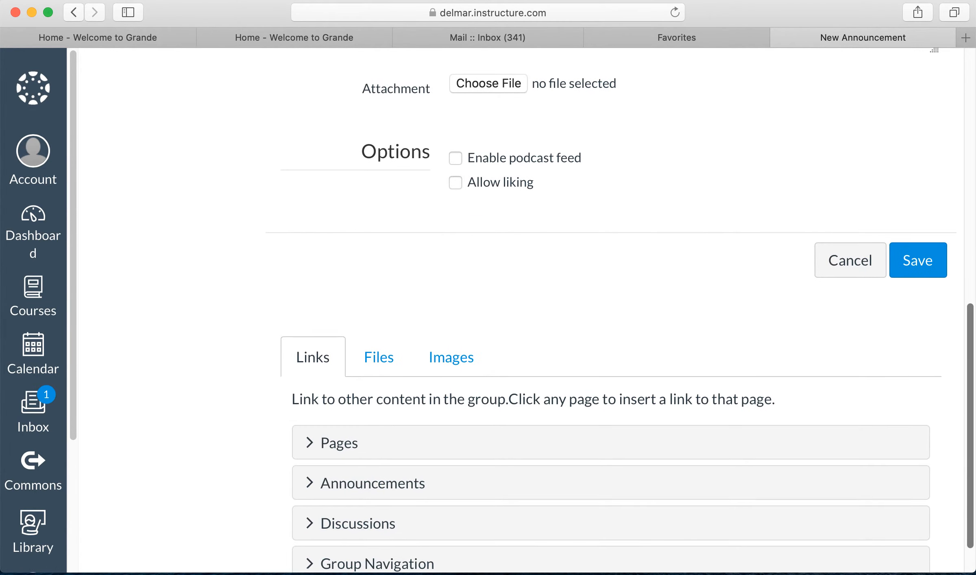
pyautogui.scroll(12, 972, 167)
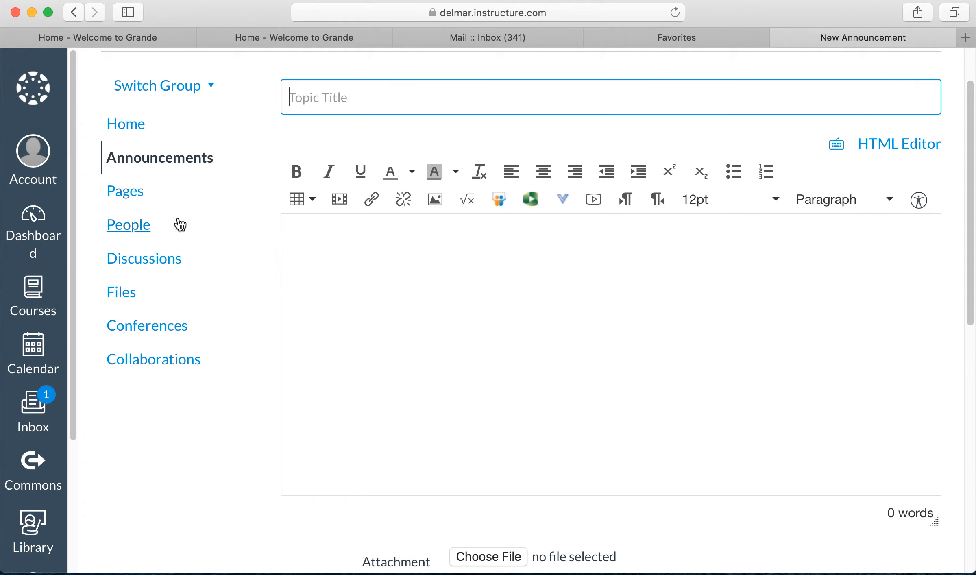
# Start a new page in Group 1 titled "Project 1" with the body text "Post your project ideas here."
pyautogui.click(129, 191)
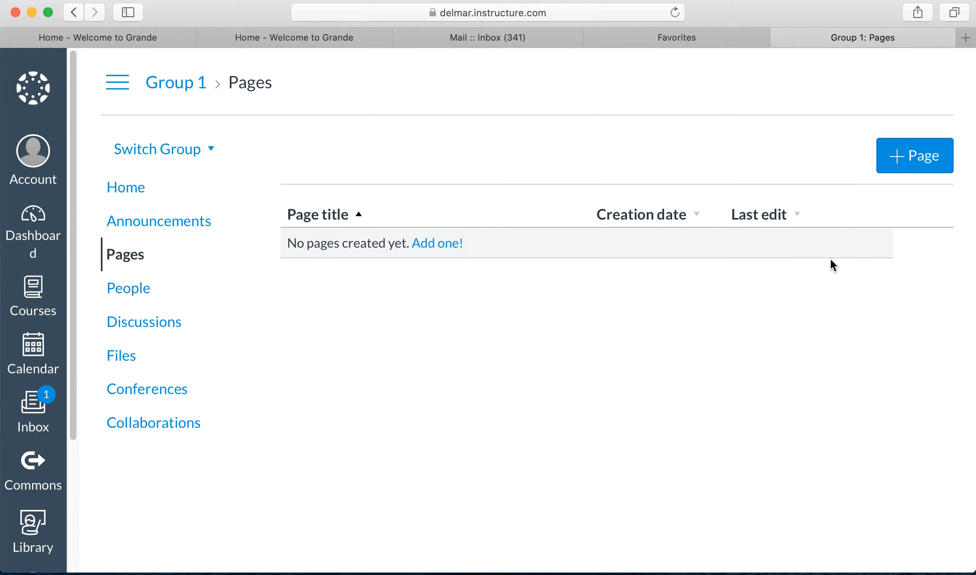
pyautogui.click(901, 159)
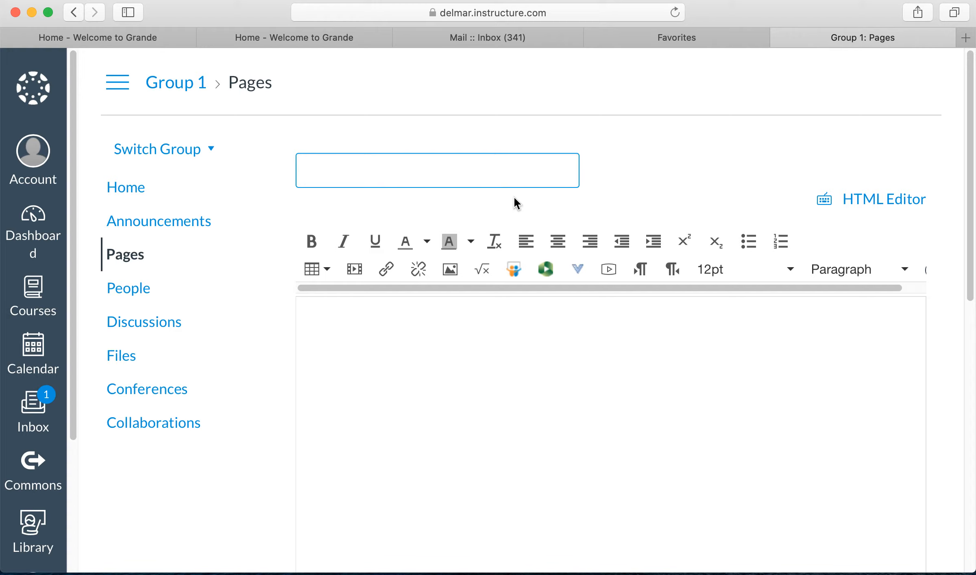
pyautogui.write('Project q1')
pyautogui.press('BackSpace')
pyautogui.press('BackSpace')
pyautogui.write('1')
pyautogui.click(672, 353)
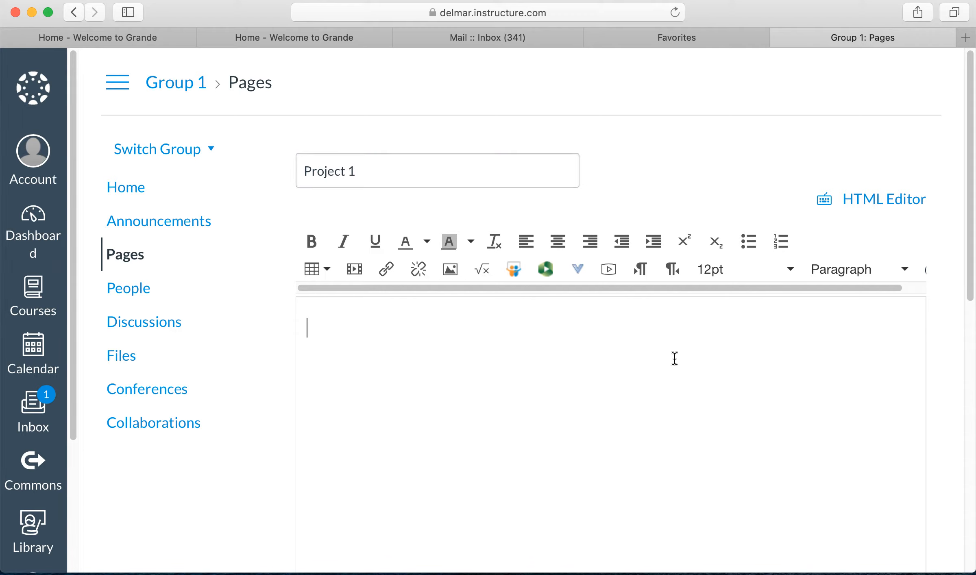
pyautogui.write('Post your pr')
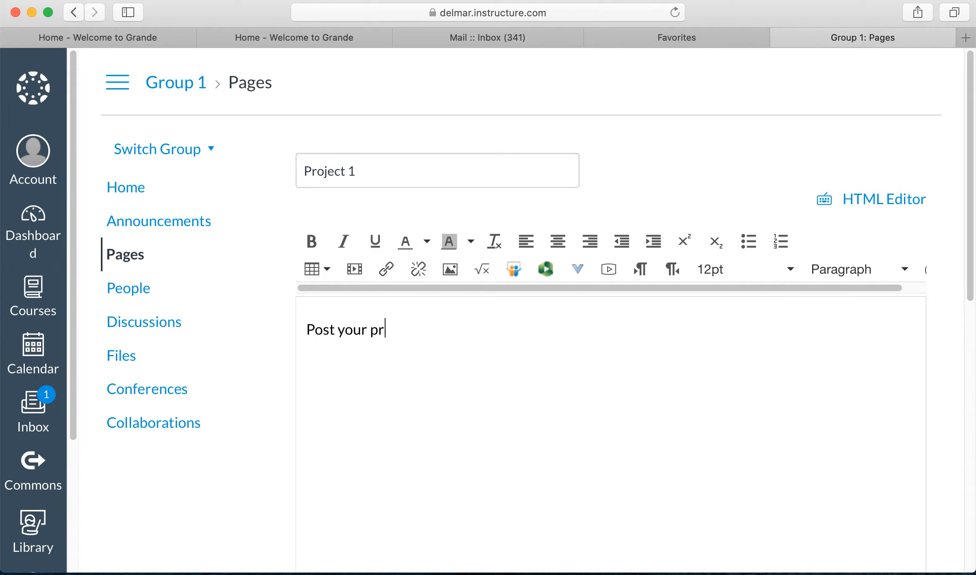
pyautogui.write('oject ideas here.')
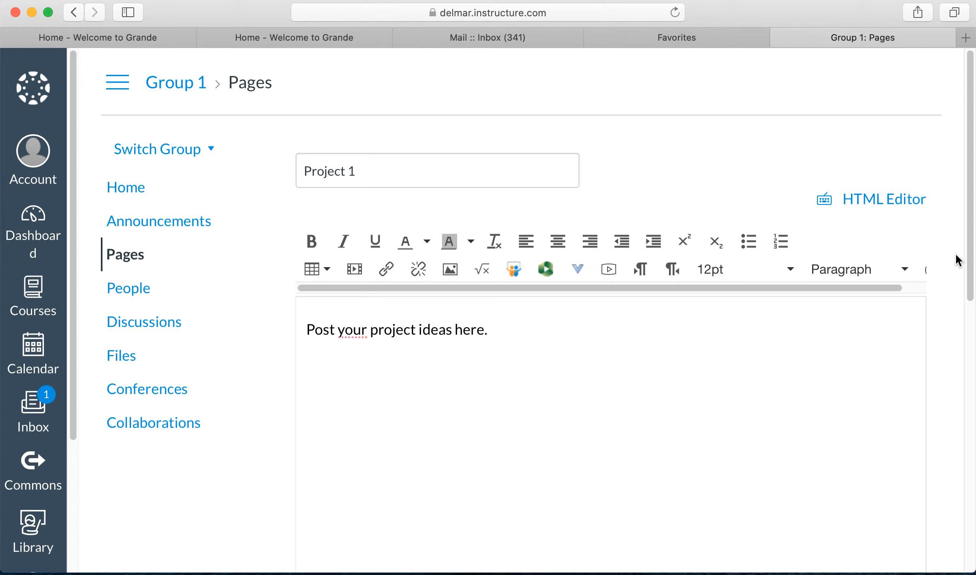
# Review the page's options and link sections, keep editing set to "Only members", and save the page
pyautogui.scroll(-10, 972, 211)
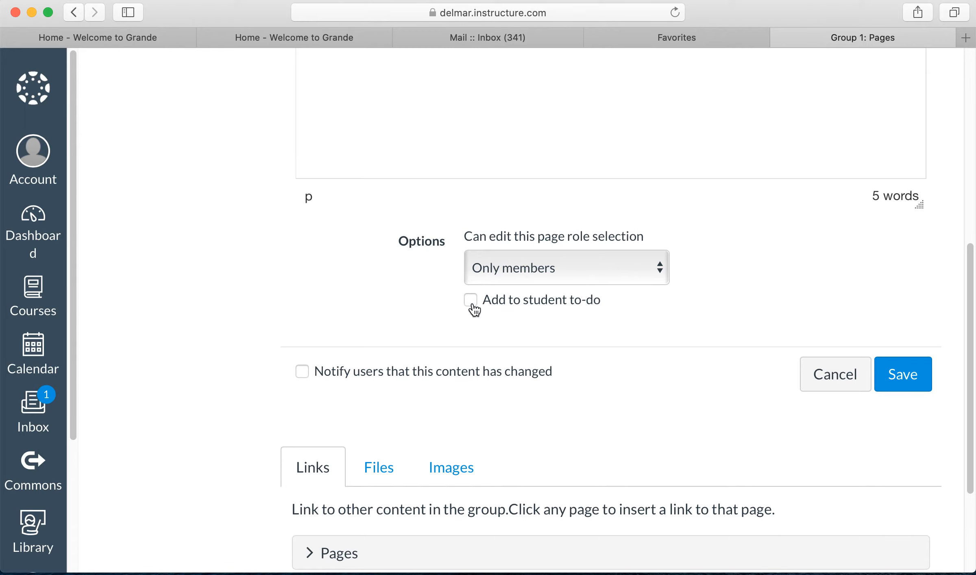
pyautogui.click(660, 269)
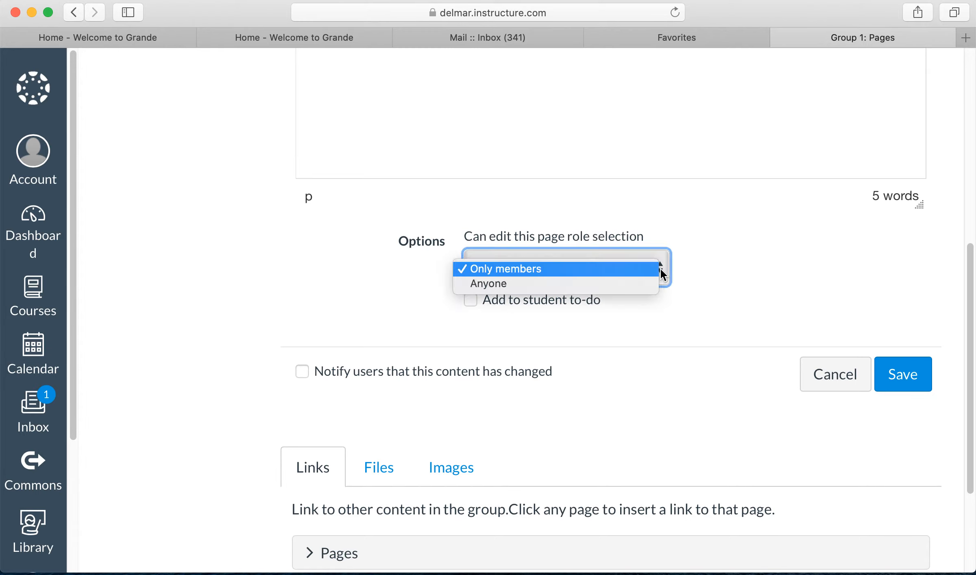
pyautogui.click(660, 269)
pyautogui.scroll(-3, 733, 438)
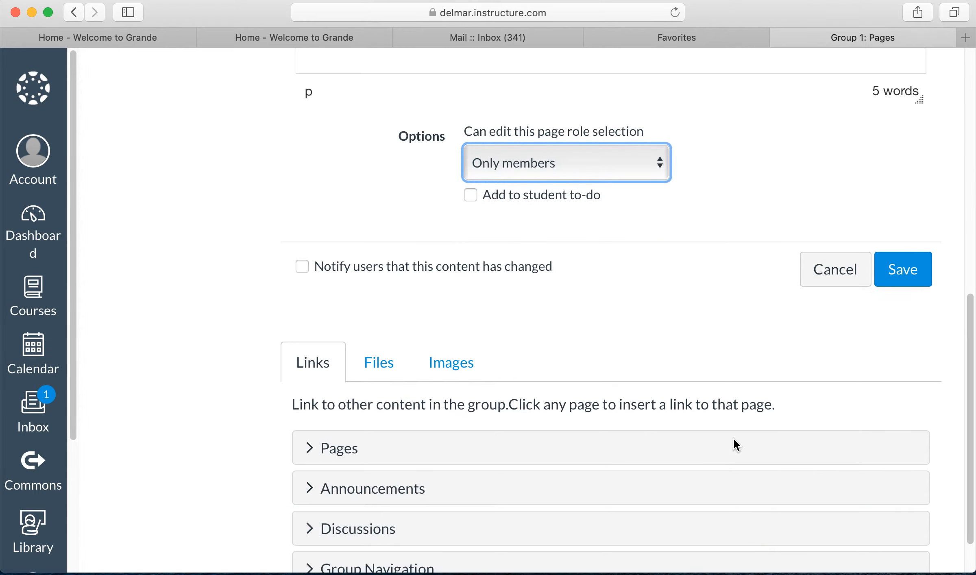
pyautogui.scroll(1, 728, 346)
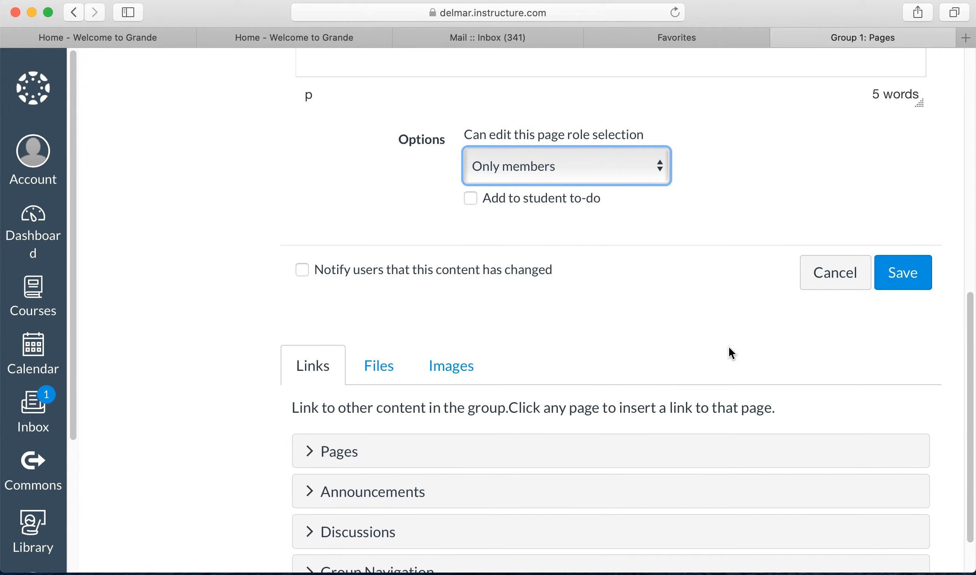
pyautogui.scroll(-1, 729, 347)
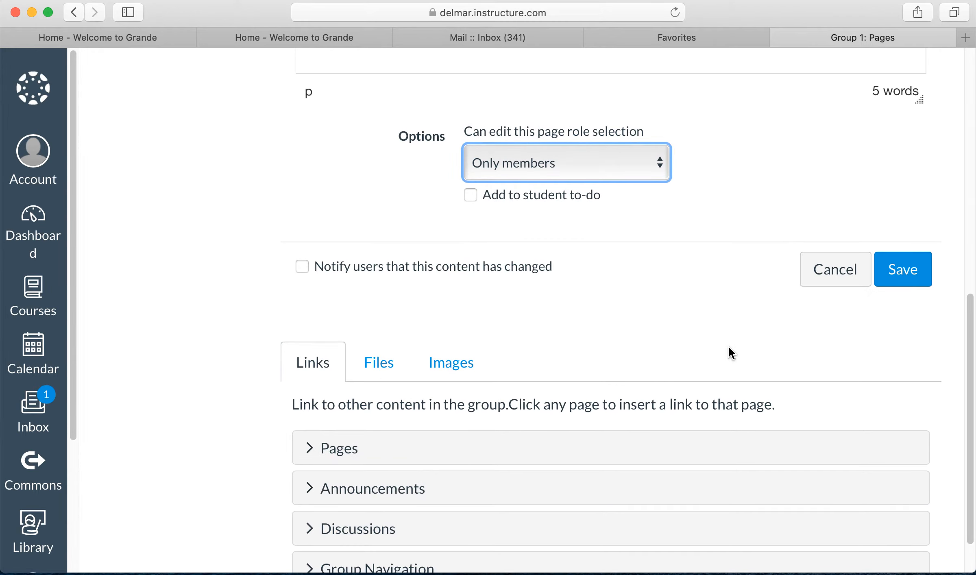
pyautogui.scroll(12, 729, 347)
pyautogui.scroll(-14, 729, 347)
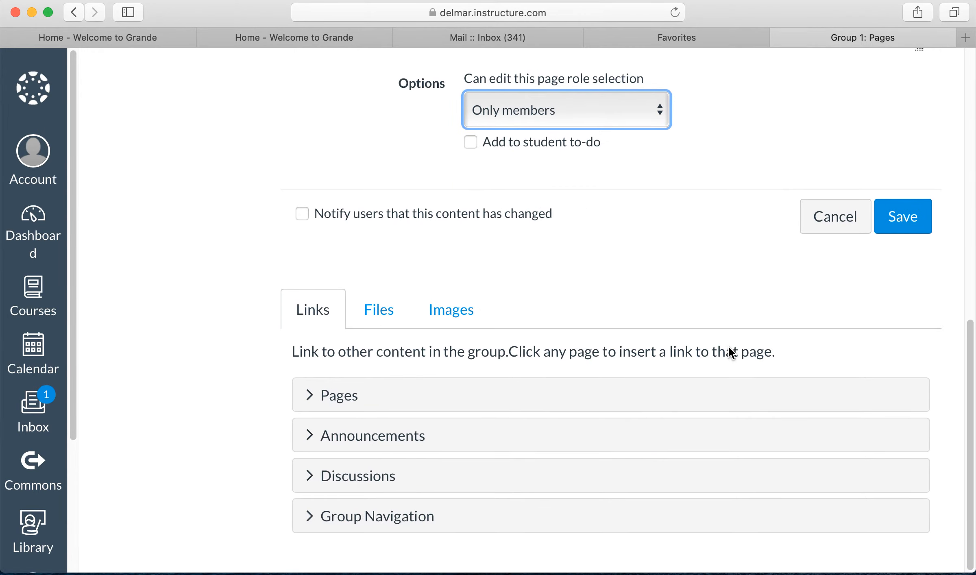
pyautogui.click(894, 215)
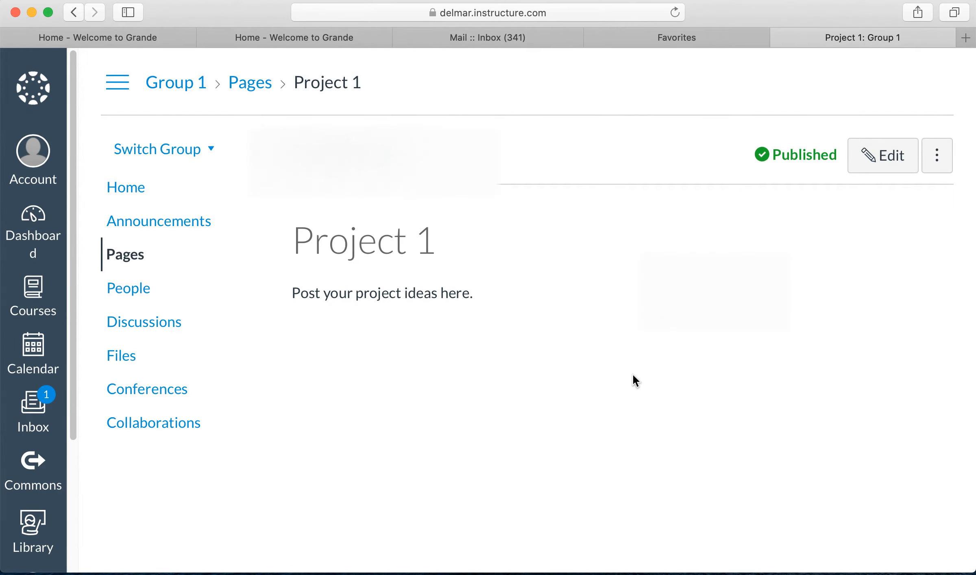
# Look through Group 1's People list, a group member's profile, the Discussions area and the Files area
pyautogui.click(141, 303)
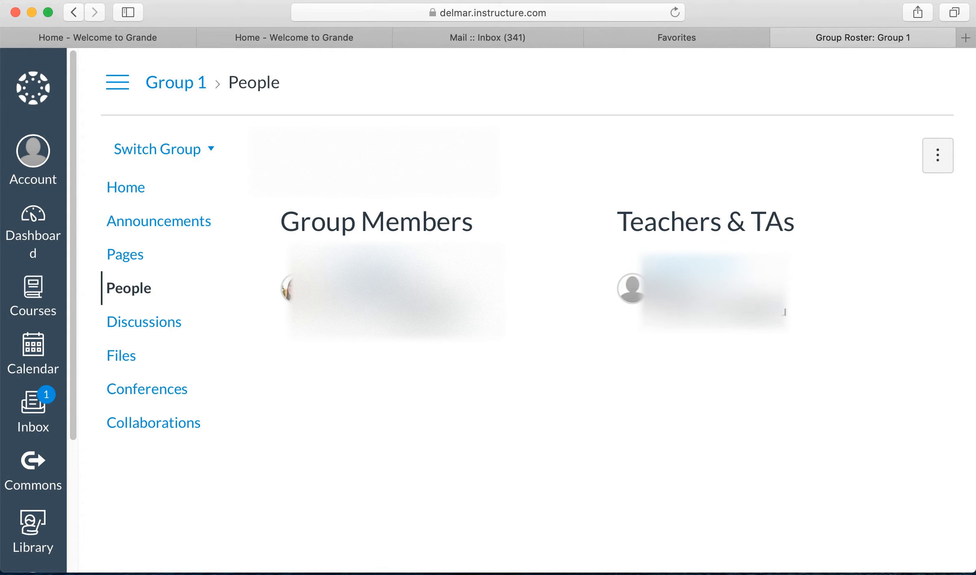
pyautogui.click(382, 281)
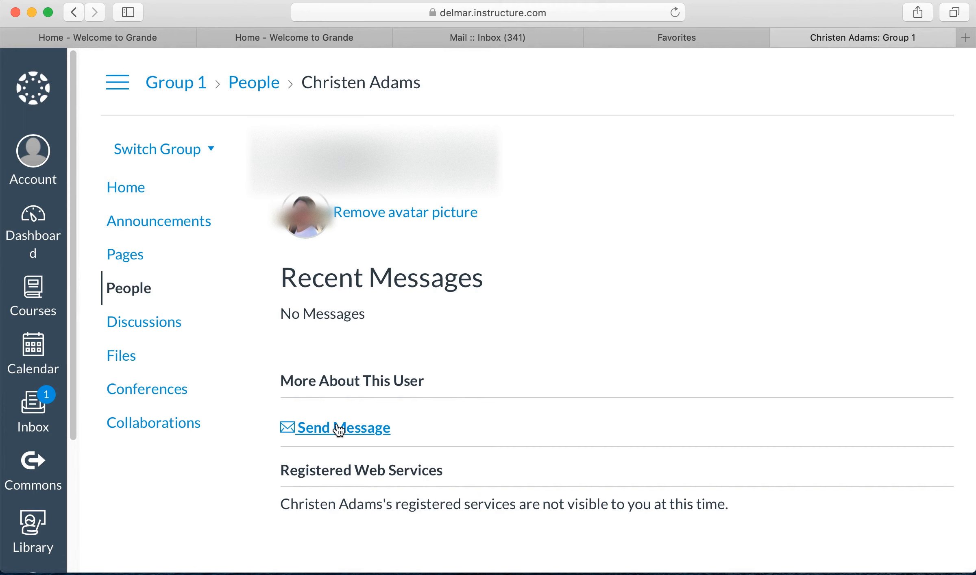
pyautogui.click(155, 327)
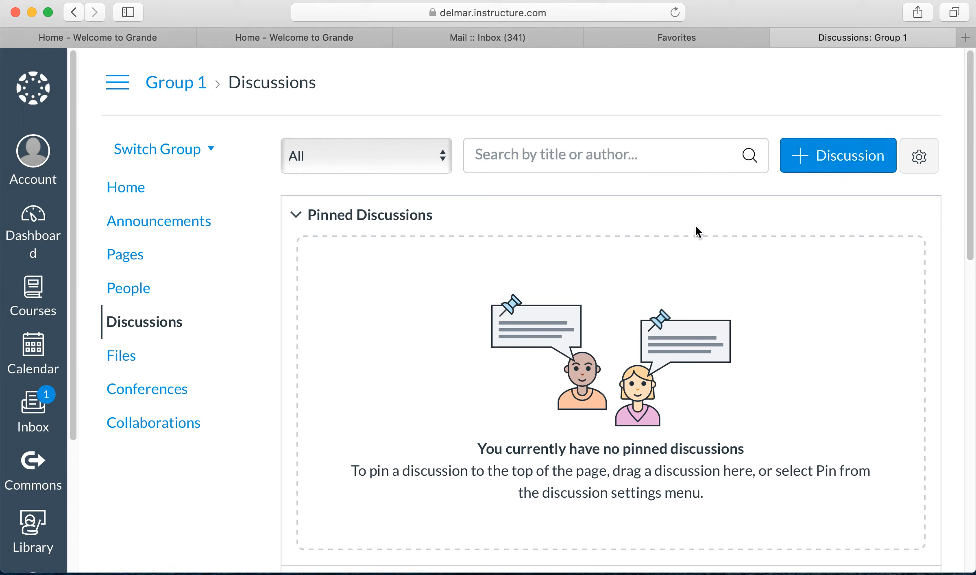
pyautogui.click(124, 356)
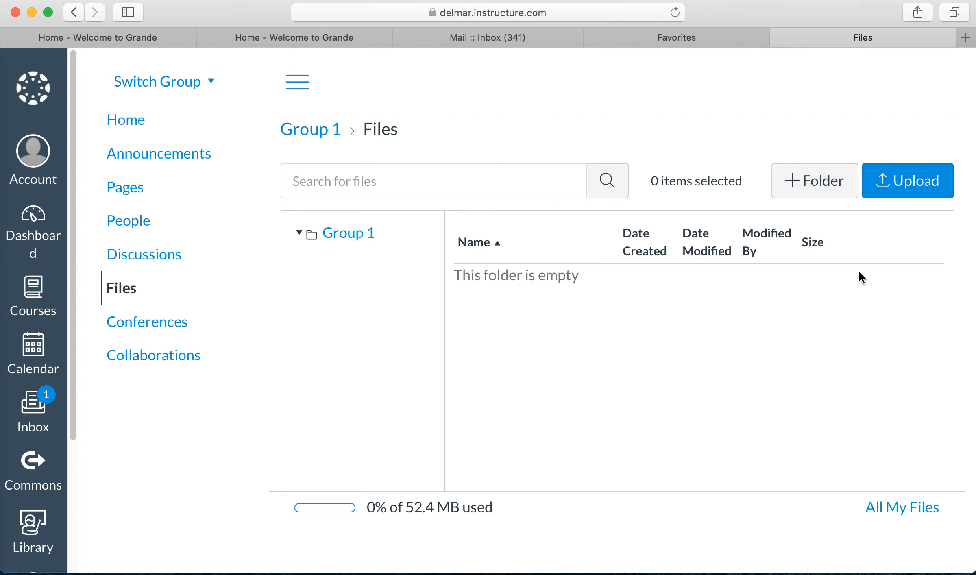
# Examine Group 1's Conferences area and the settings and member options of a new conference form, leaving without creating one
pyautogui.click(157, 324)
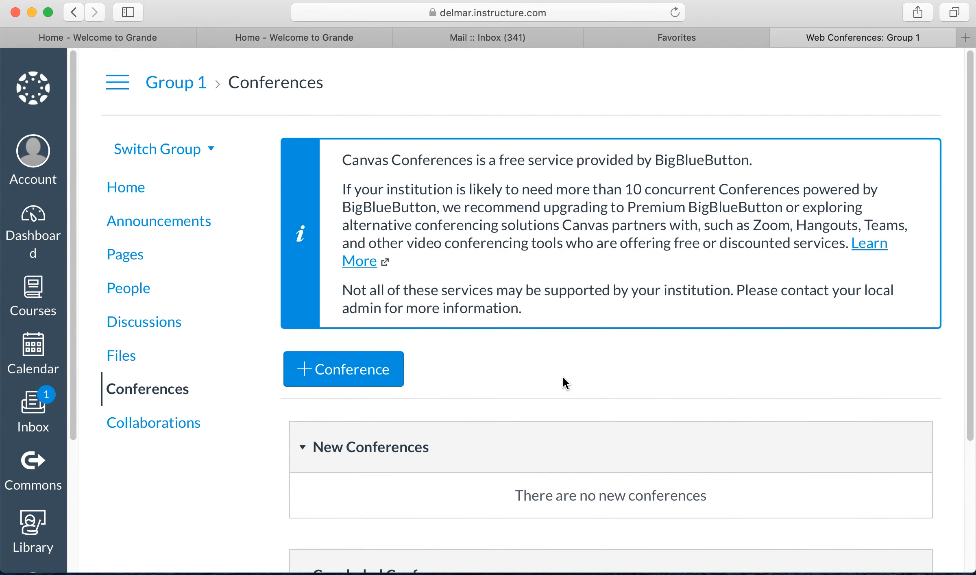
pyautogui.scroll(-5, 563, 377)
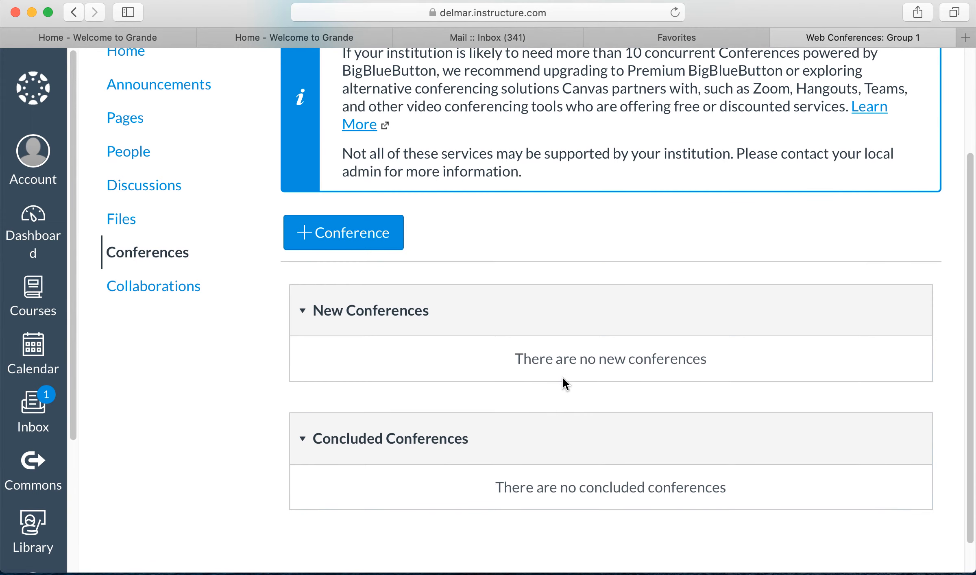
pyautogui.scroll(5, 562, 378)
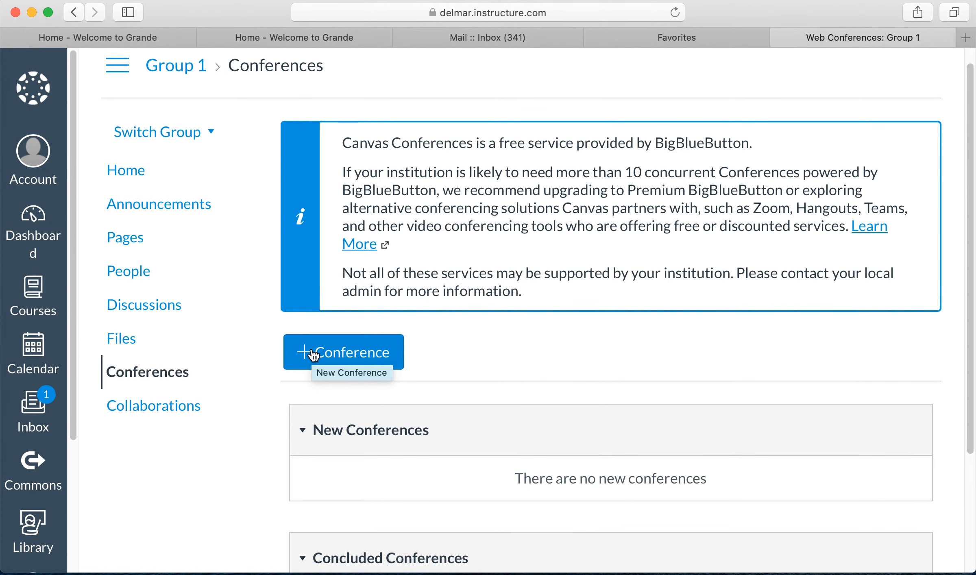
pyautogui.click(312, 353)
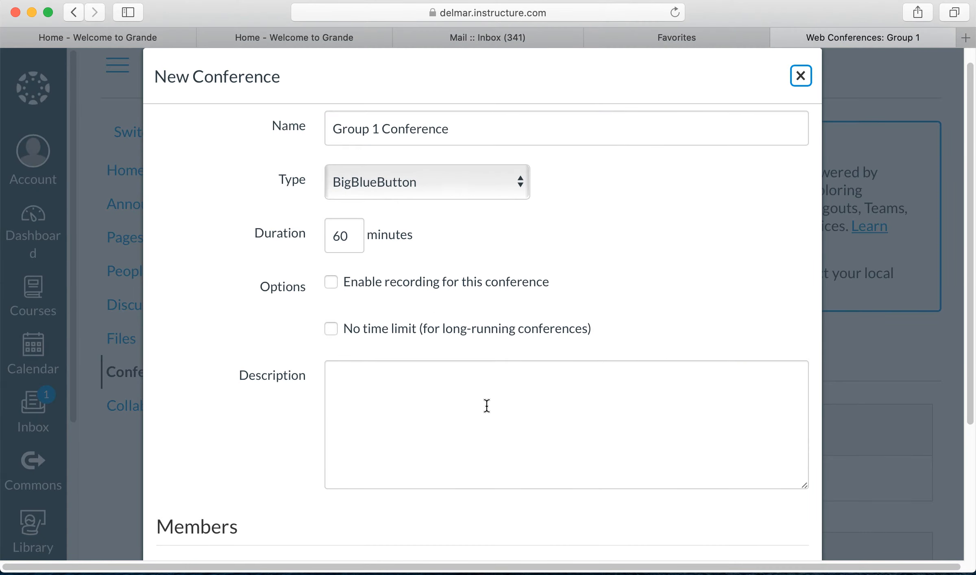
pyautogui.click(485, 405)
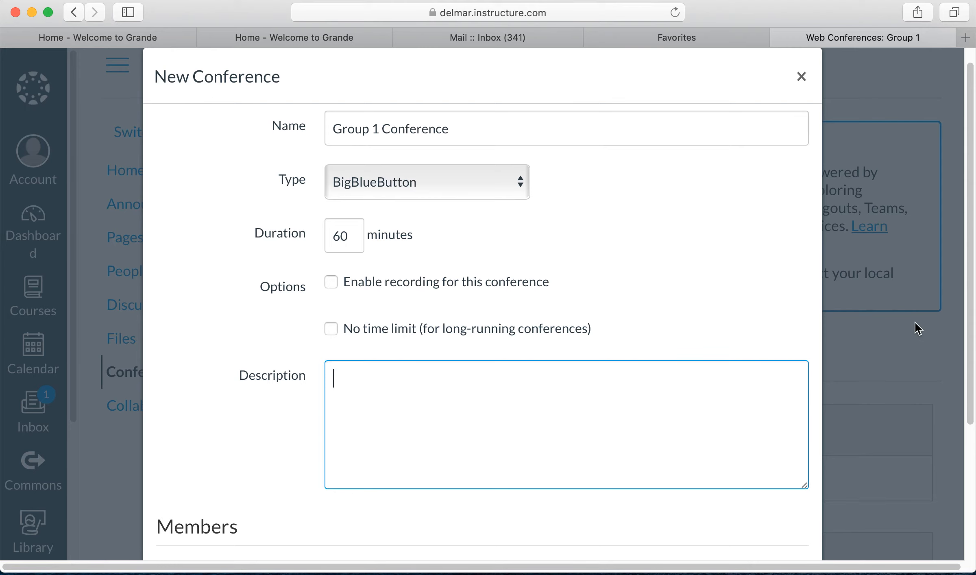
pyautogui.scroll(-5, 734, 402)
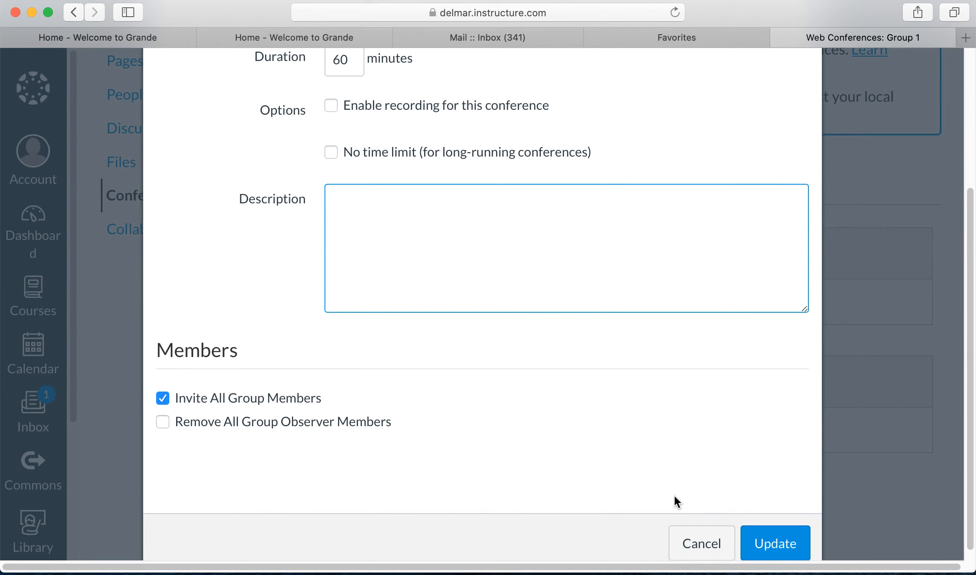
pyautogui.click(698, 541)
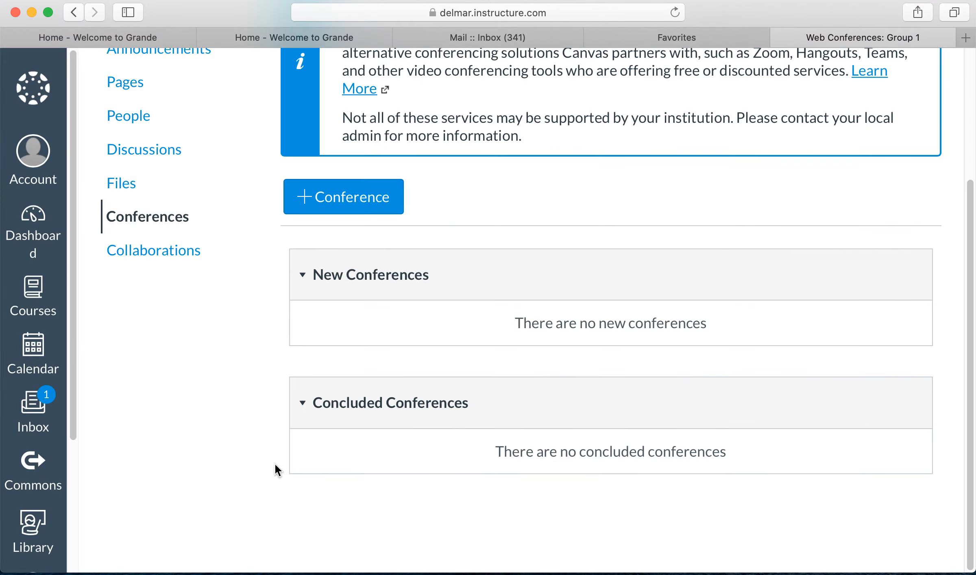
# Examine Group 1's Collaborations page, including the Google Docs option and its authorization requirement
pyautogui.scroll(3, 182, 385)
pyautogui.click(158, 342)
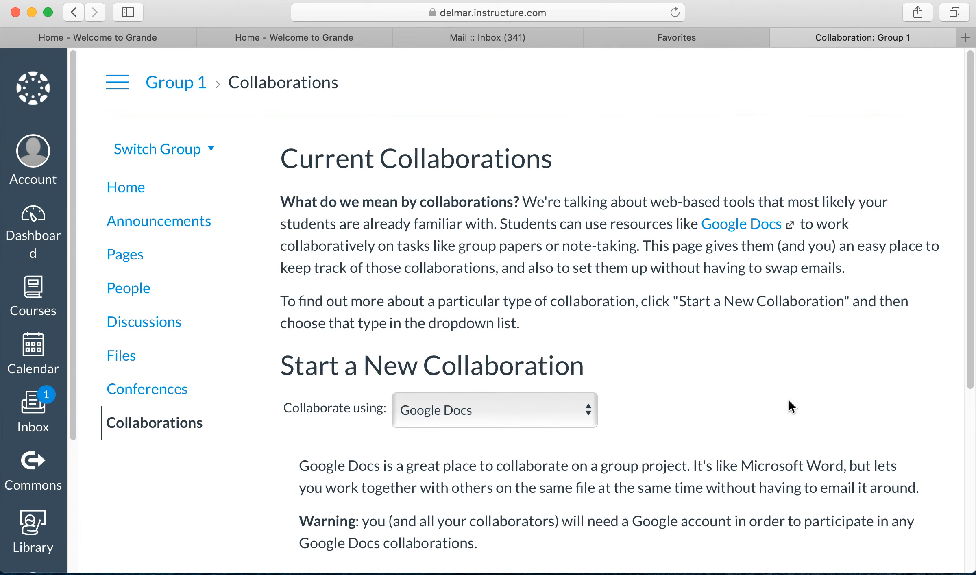
pyautogui.scroll(-6, 789, 400)
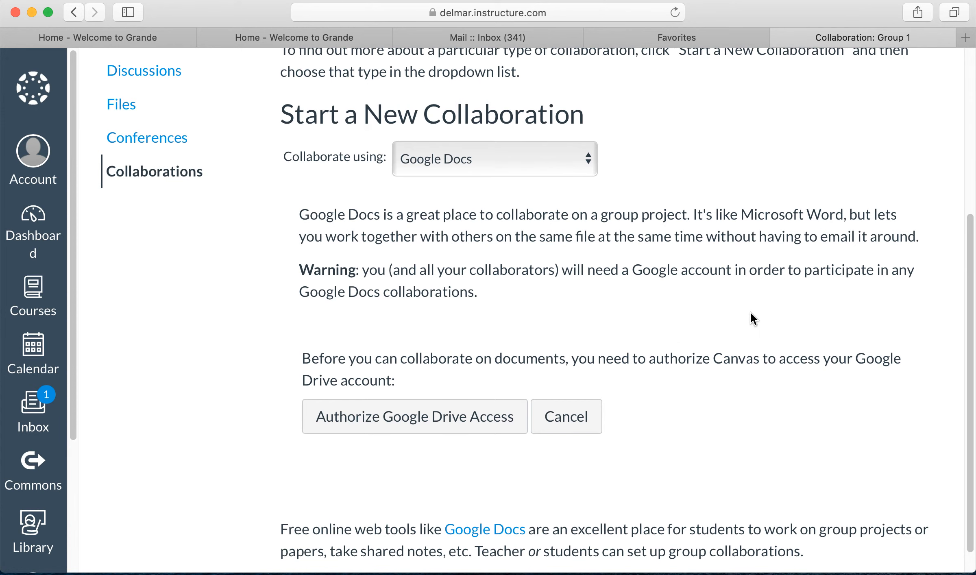
pyautogui.scroll(6, 751, 312)
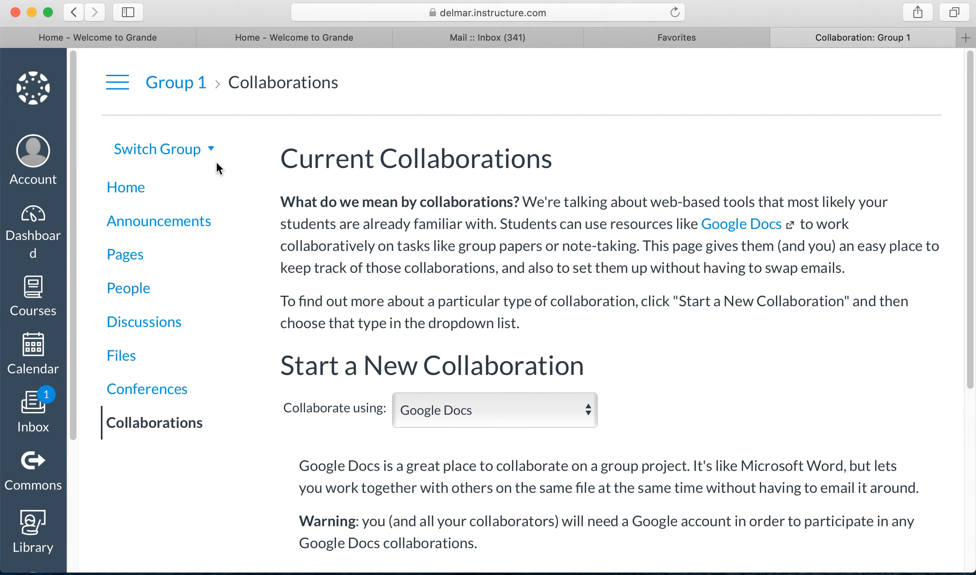
# Switch between the group homepages, visiting Group 2 and Group 3 and returning to Group 1
pyautogui.click(210, 149)
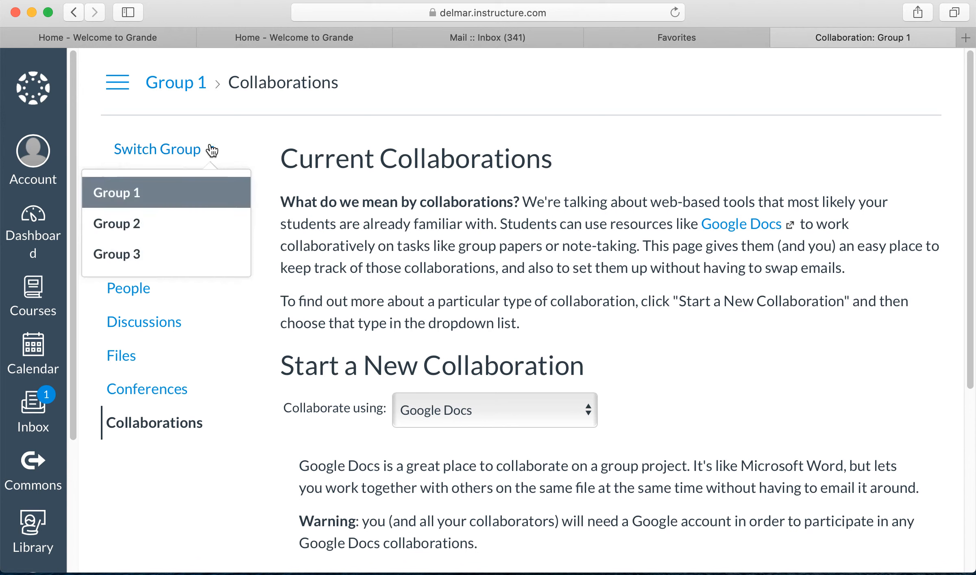
pyautogui.click(129, 228)
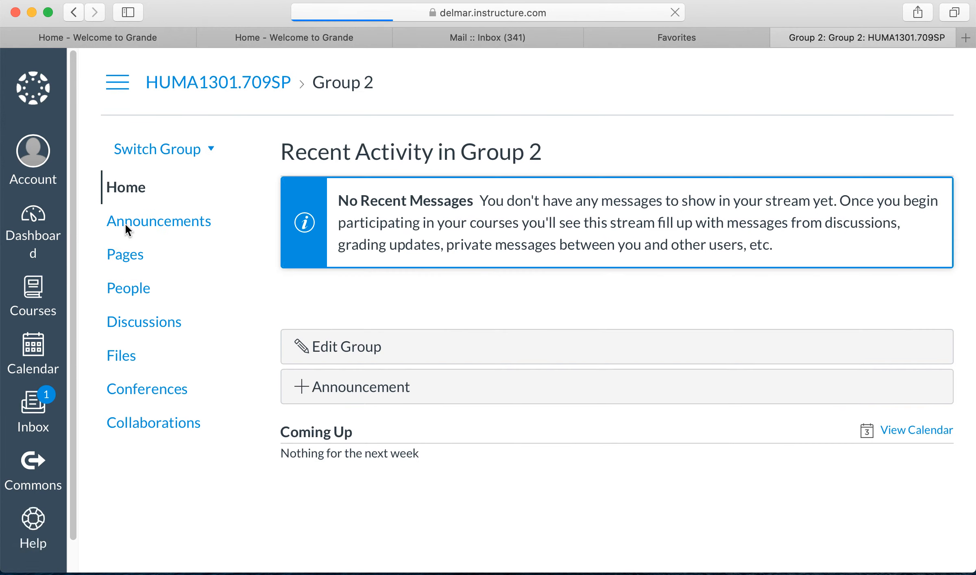
pyautogui.click(209, 150)
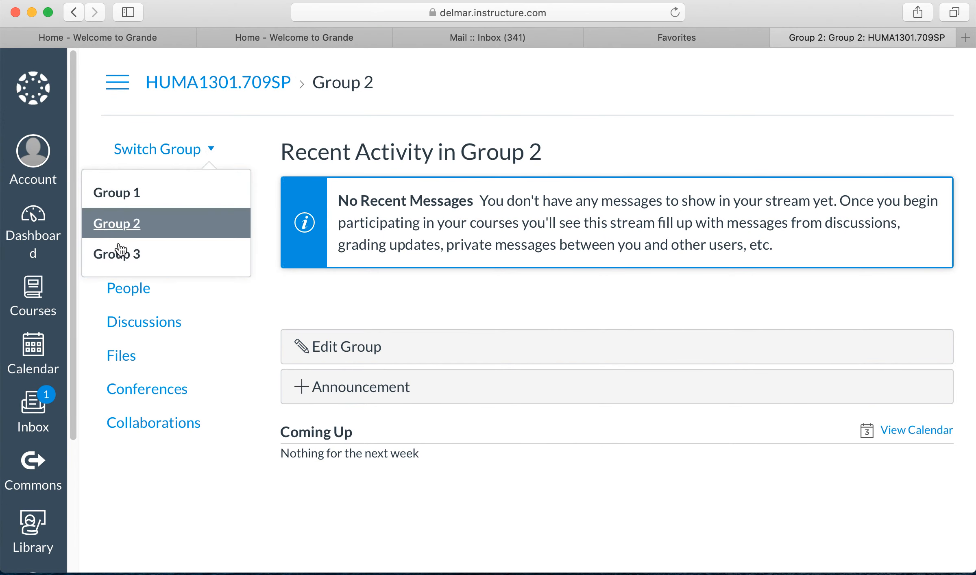
pyautogui.click(115, 255)
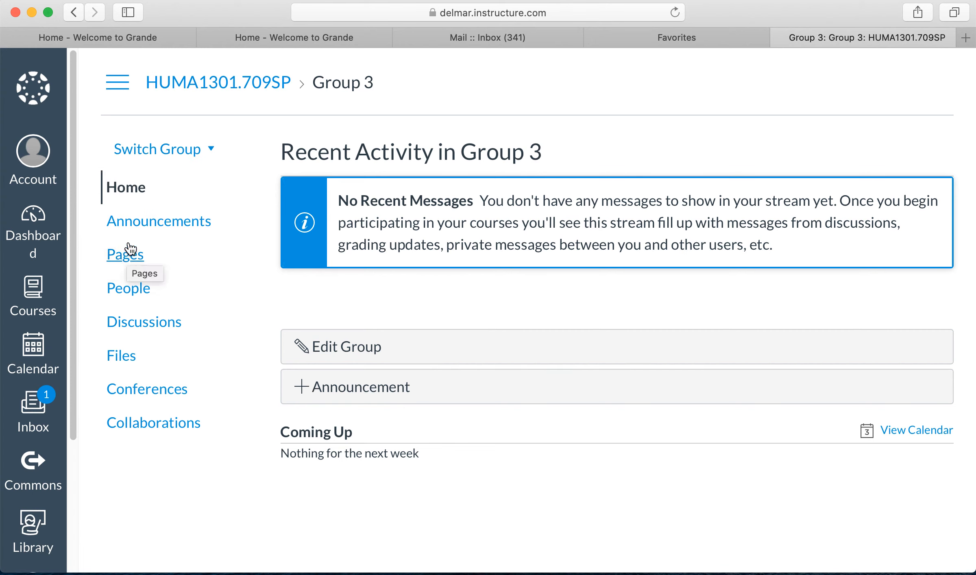
pyautogui.click(211, 149)
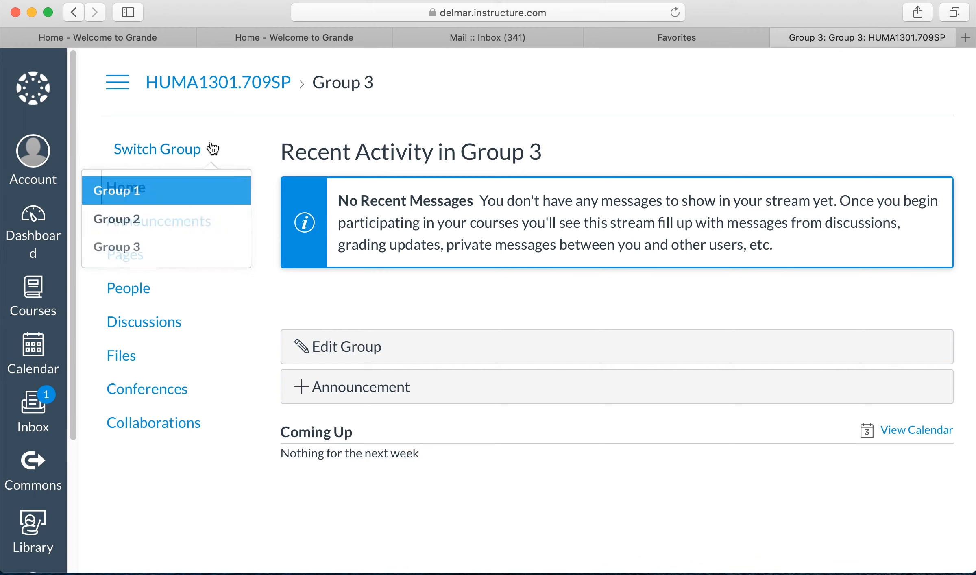
pyautogui.click(132, 195)
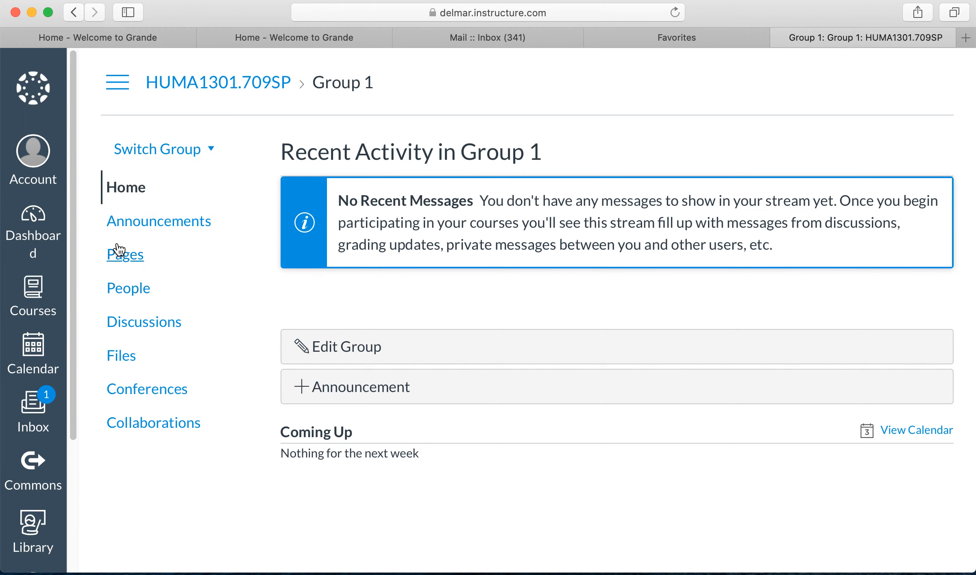
# Open the "Project 1" page from Group 1's pages and view its additional management options
pyautogui.click(117, 250)
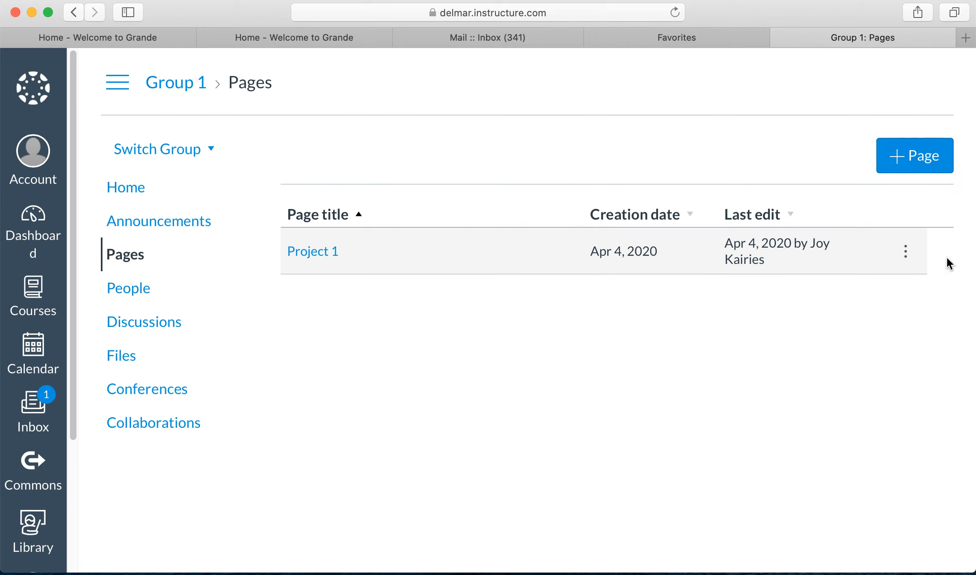
pyautogui.click(334, 258)
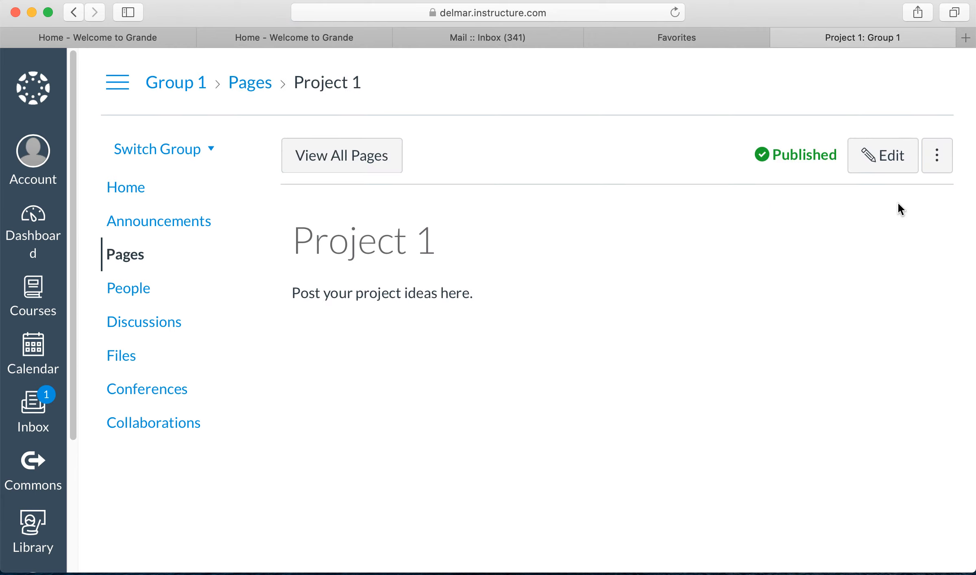
pyautogui.click(937, 155)
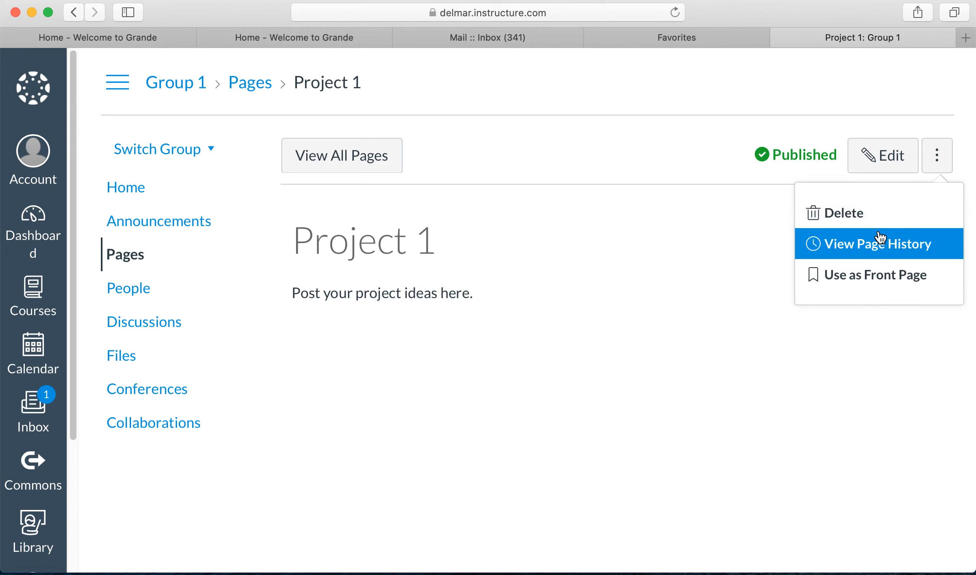
# View the revision history of Group 1's "Project 1" page, and return to the group's homepage
pyautogui.click(883, 252)
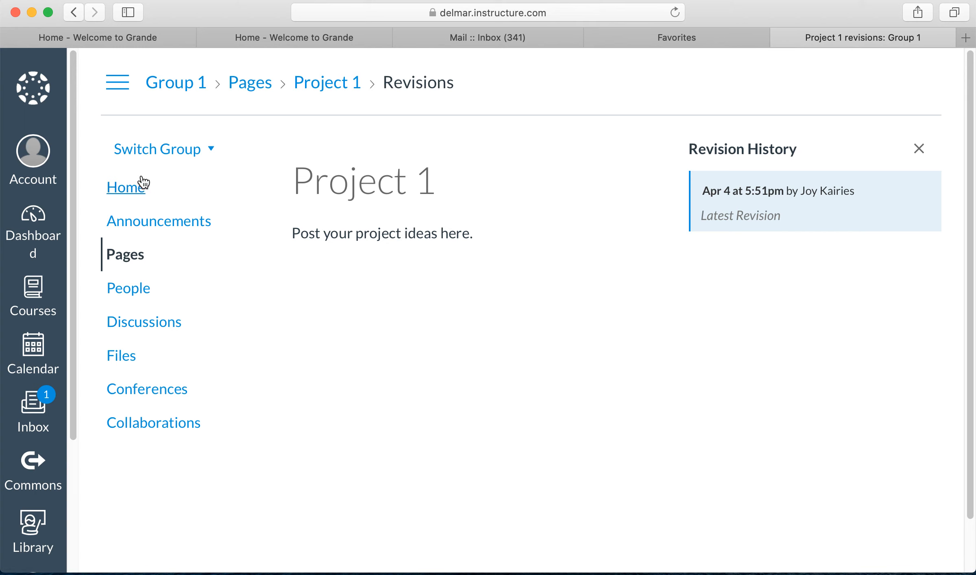
pyautogui.click(201, 204)
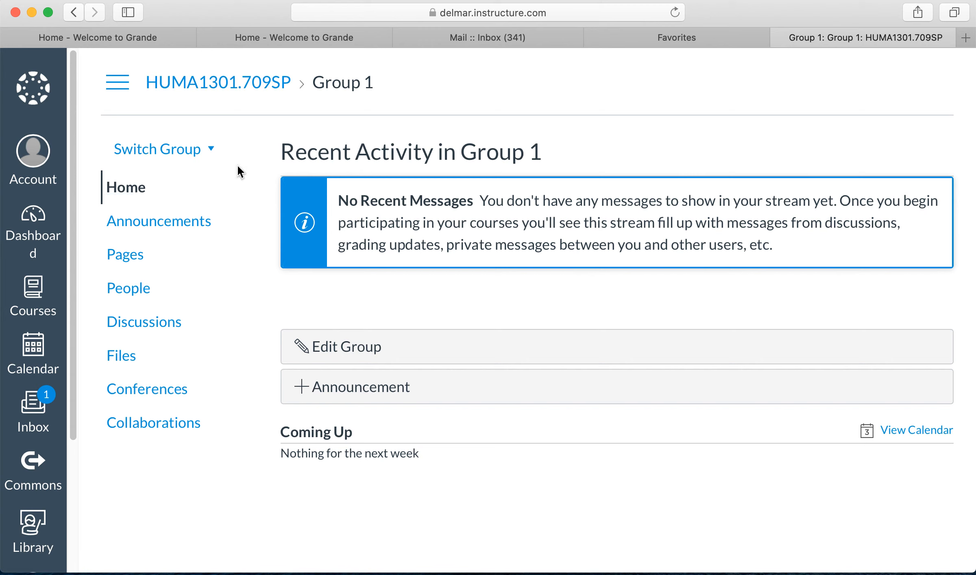
# Start a new assignment in the HUMA1301.709SP course
pyautogui.click(220, 85)
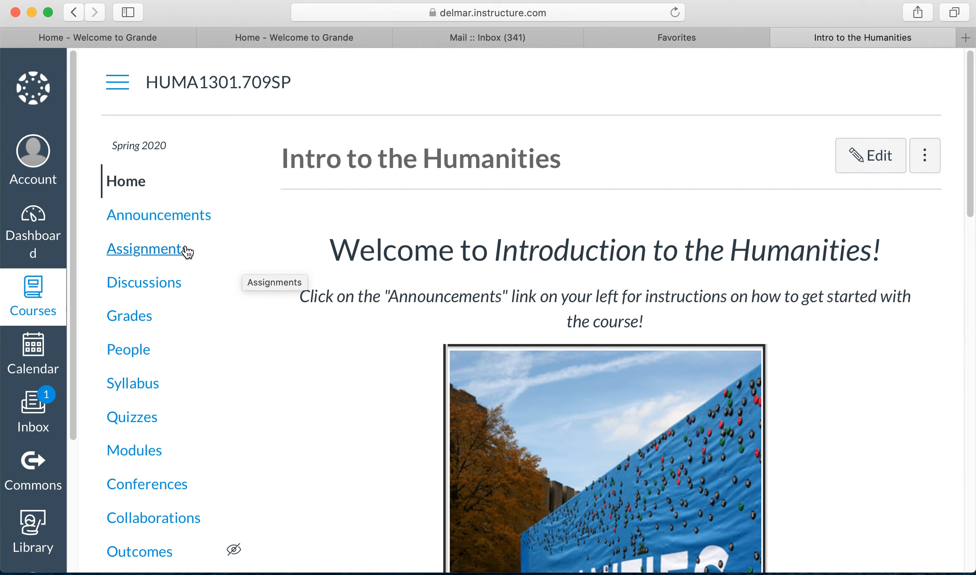
pyautogui.click(140, 248)
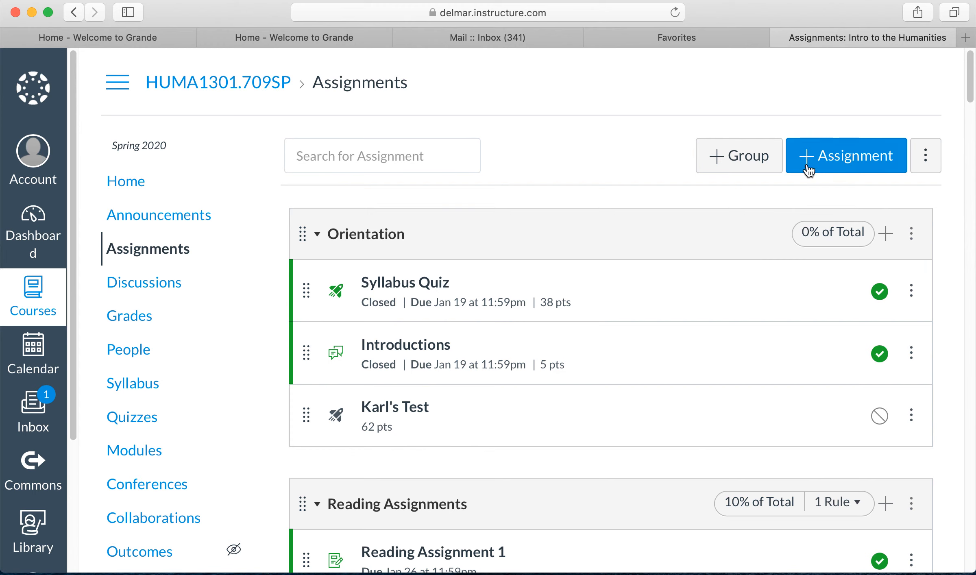
pyautogui.click(808, 170)
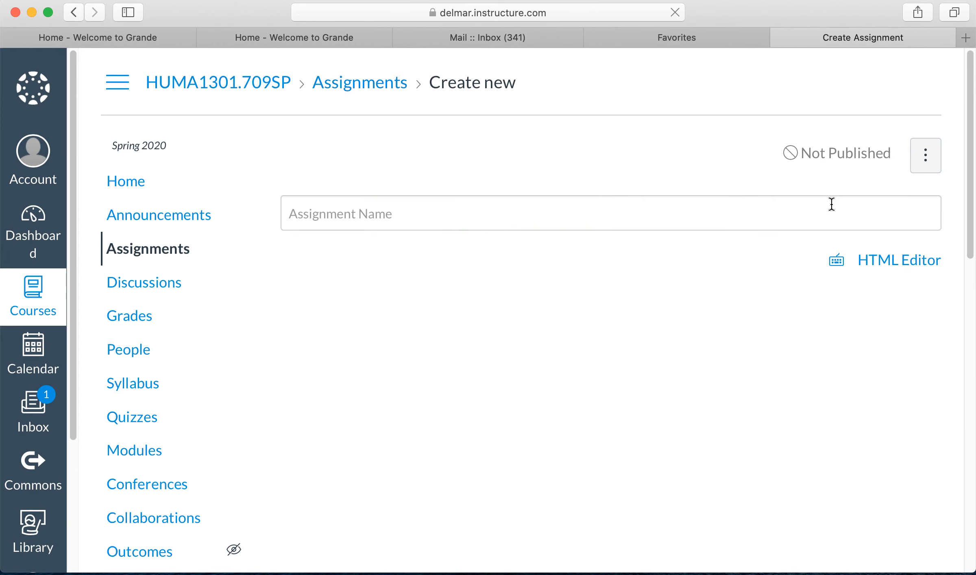
# Place the new assignment in the Projects assignment group and display its grade as Complete/Incomplete
pyautogui.moveTo(967, 159); pyautogui.dragTo(973, 170)
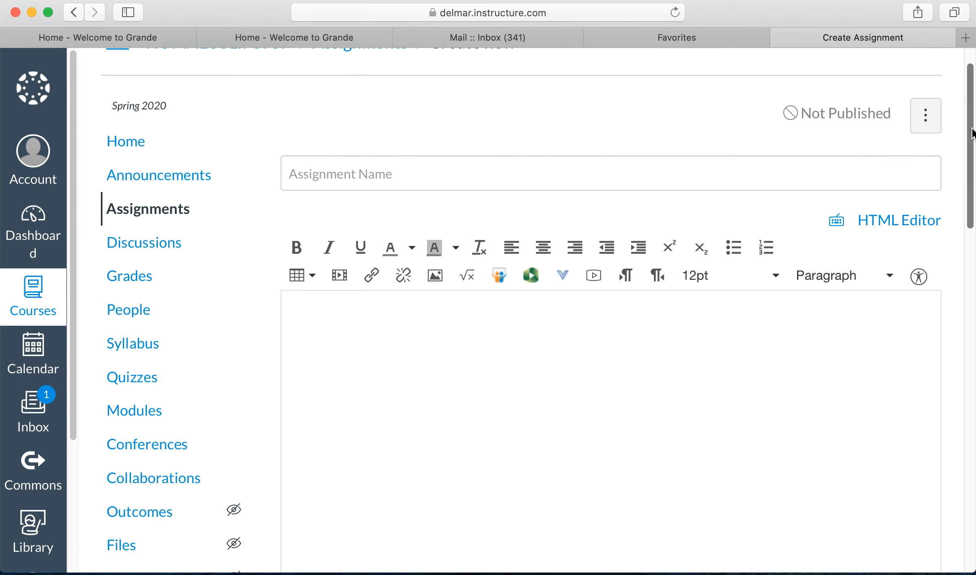
pyautogui.moveTo(972, 132); pyautogui.dragTo(971, 321)
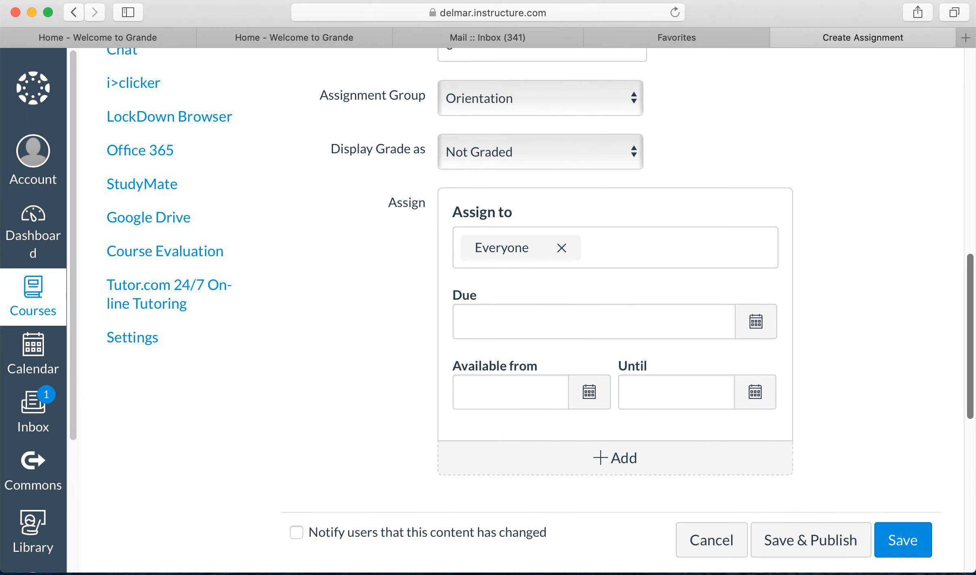
pyautogui.click(625, 103)
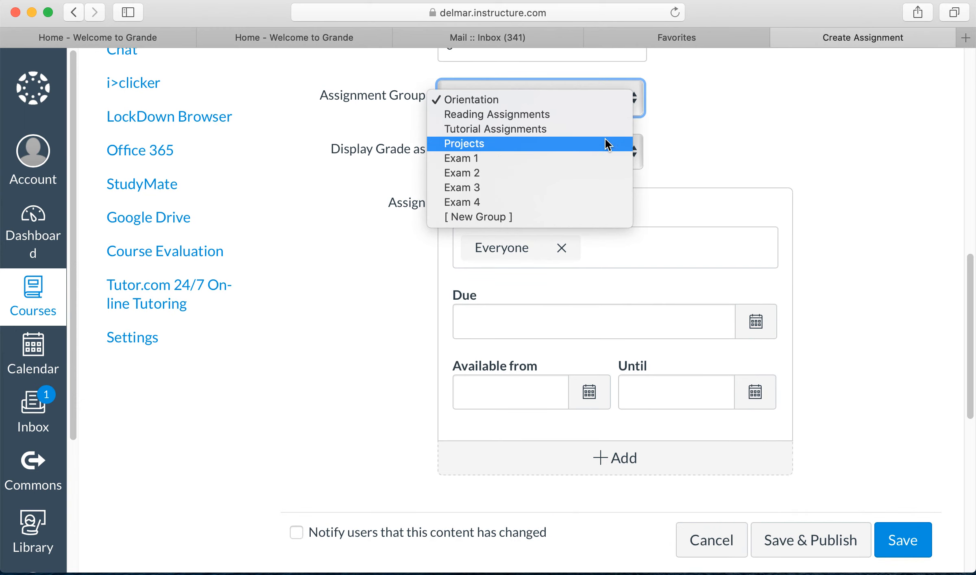
pyautogui.click(593, 145)
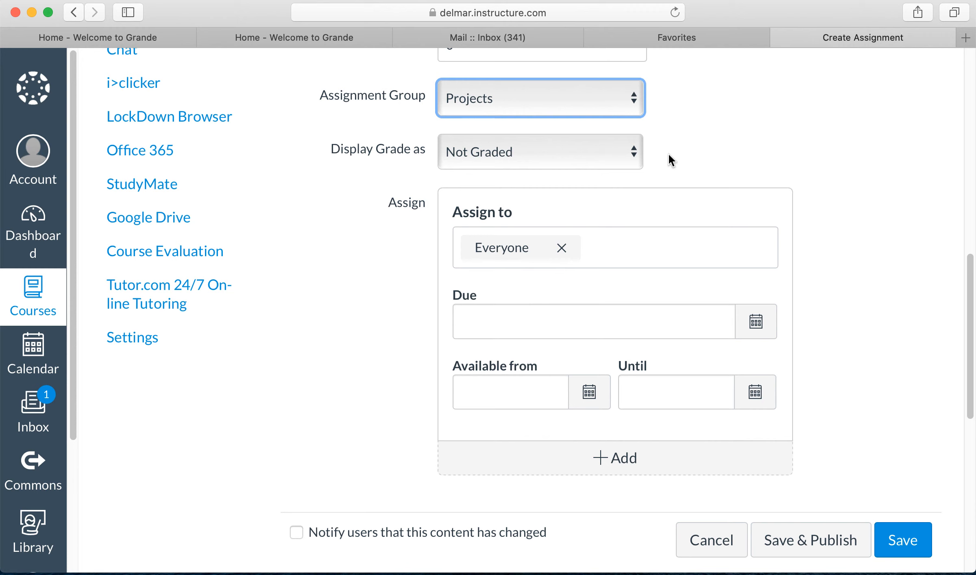
pyautogui.click(632, 155)
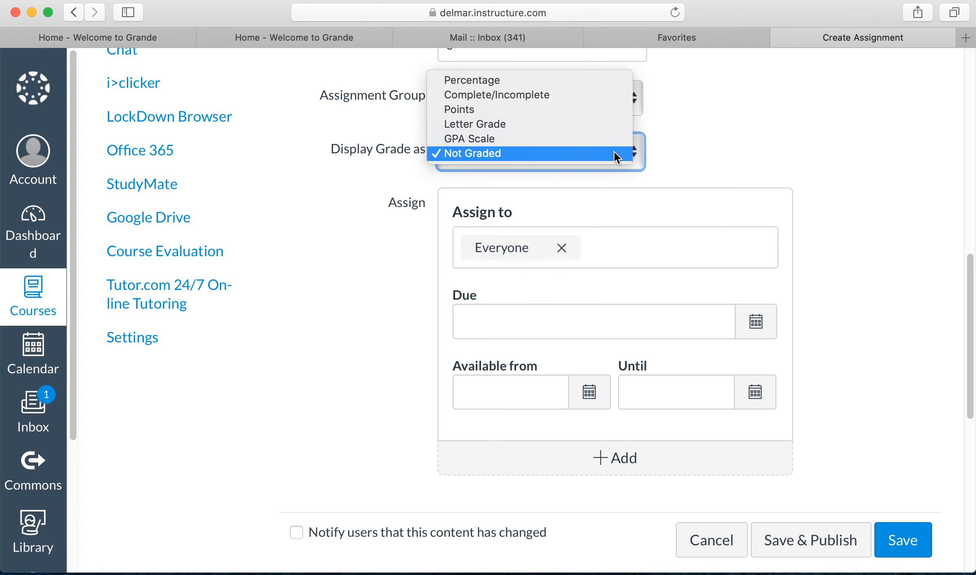
pyautogui.click(556, 97)
# Make the new assignment a group assignment that uses the Project 1 group set
pyautogui.scroll(-6, 899, 228)
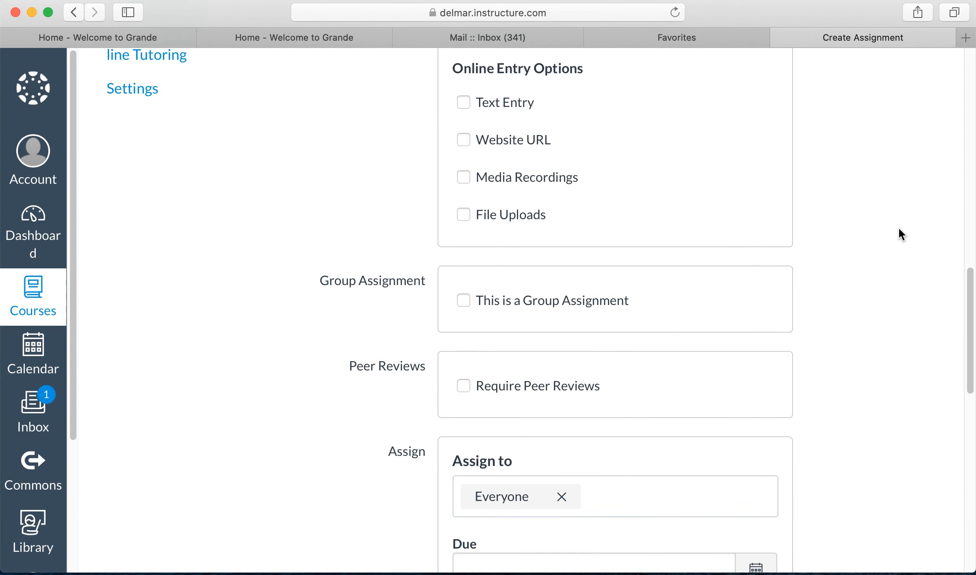
pyautogui.scroll(3, 899, 228)
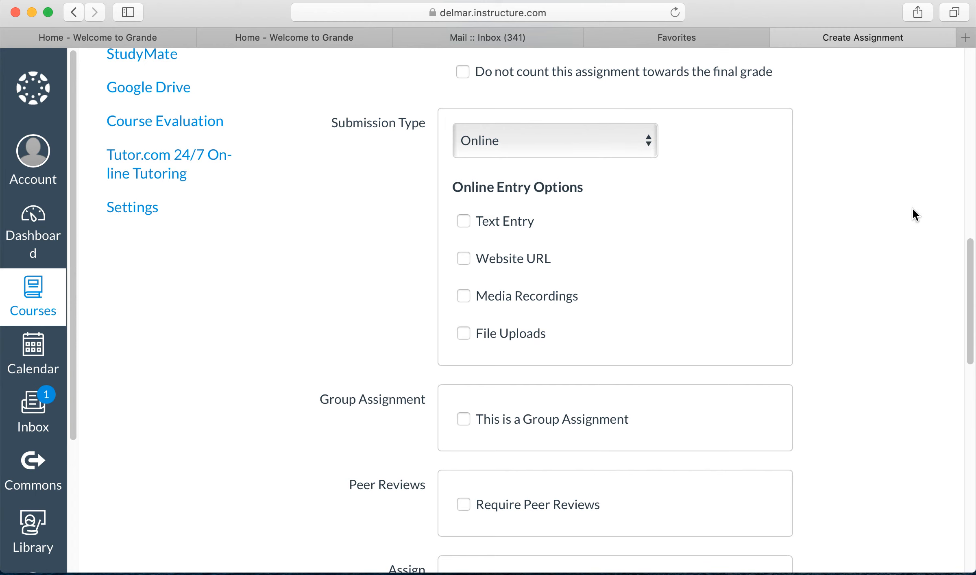
pyautogui.scroll(-3, 912, 209)
pyautogui.scroll(1, 913, 209)
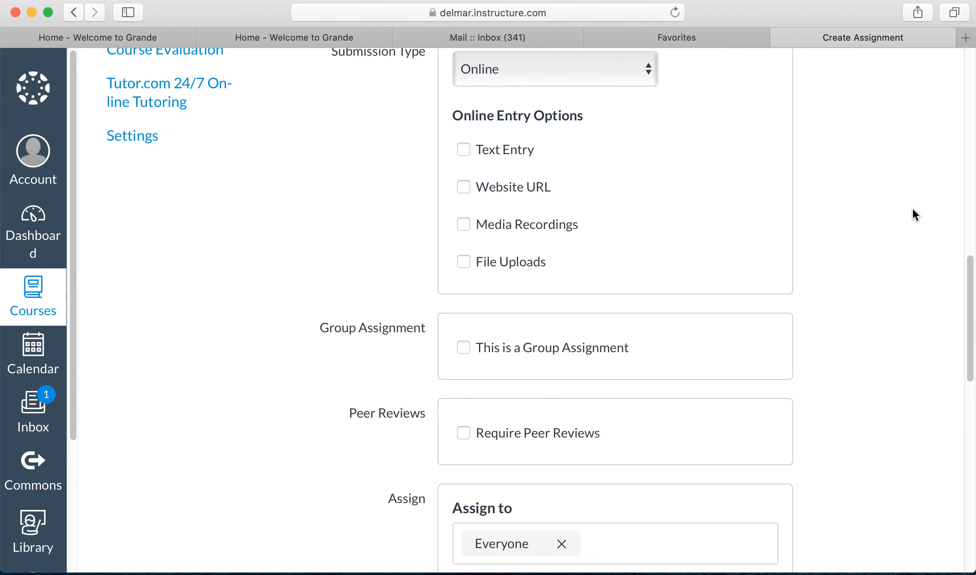
pyautogui.scroll(-1, 912, 209)
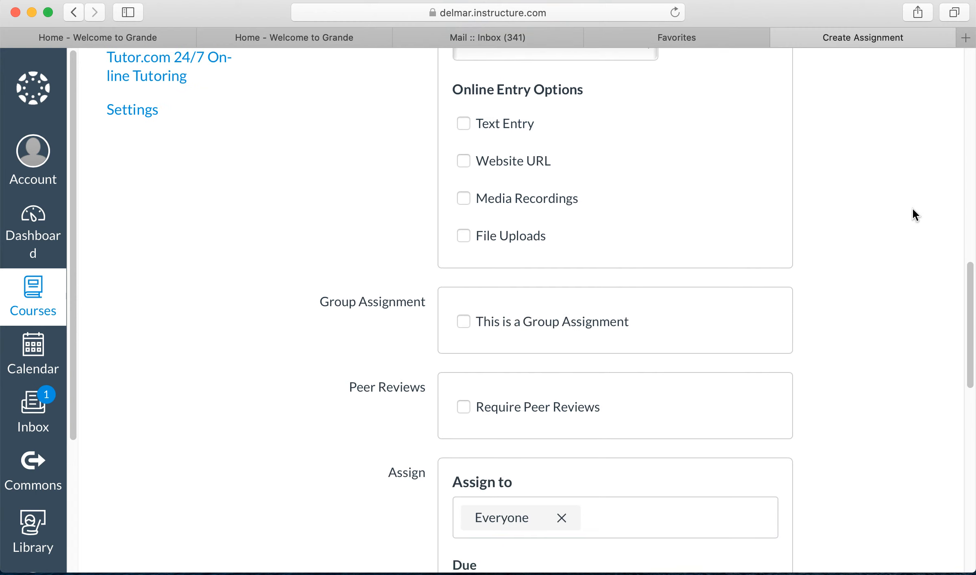
pyautogui.click(462, 322)
pyautogui.scroll(-5, 902, 370)
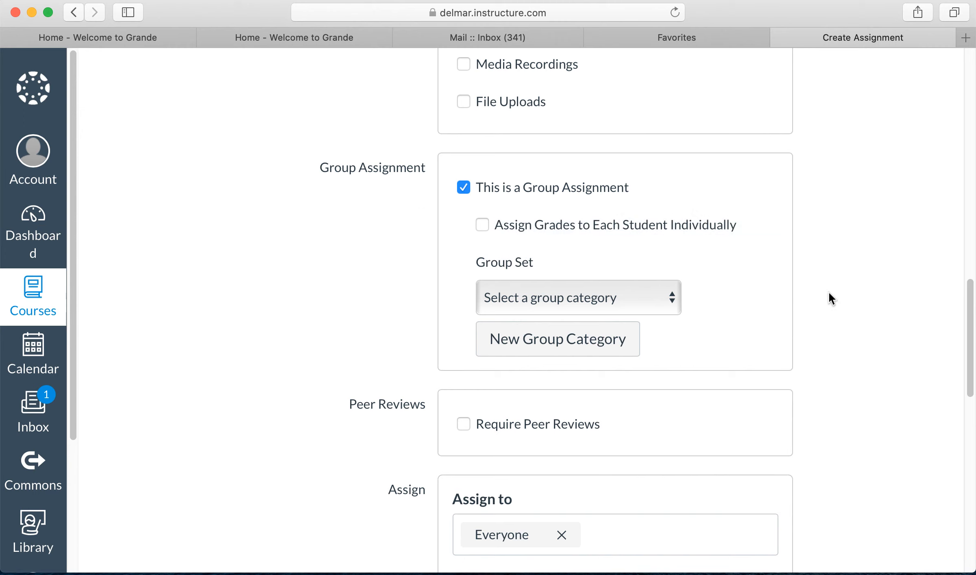
pyautogui.click(671, 308)
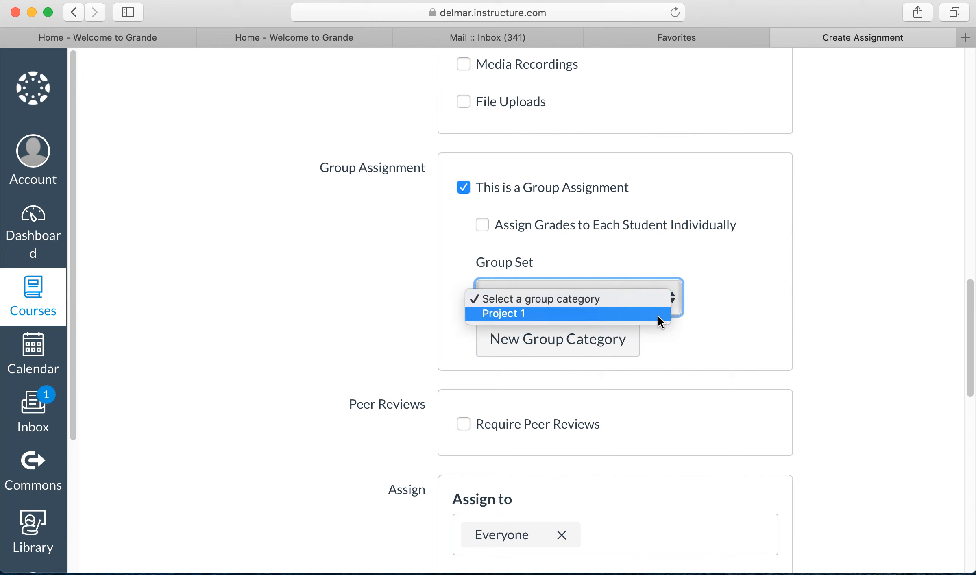
pyautogui.click(658, 315)
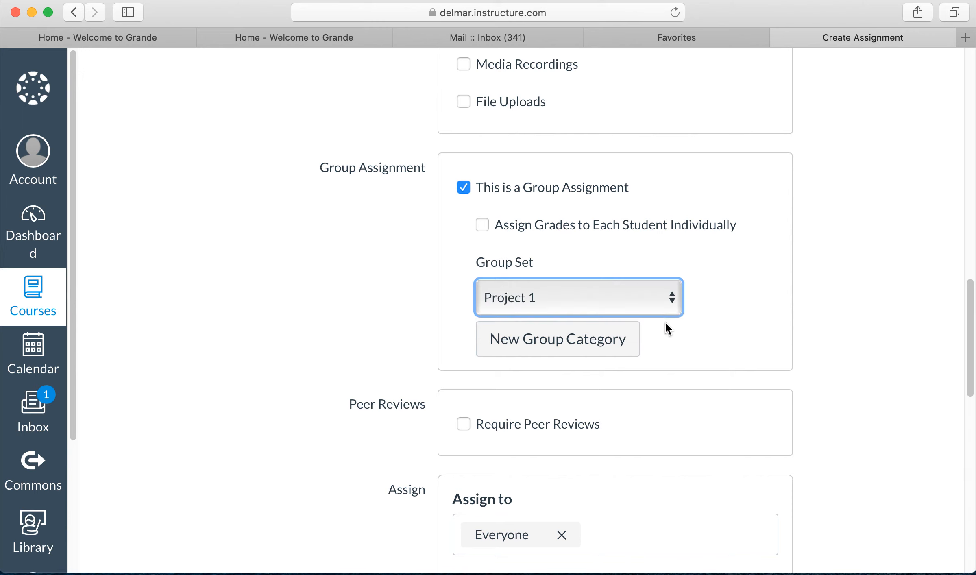
# Review the whole new assignment form, including the name, grading, submission, group, peer review, assign-to and due date settings
pyautogui.scroll(-2, 842, 284)
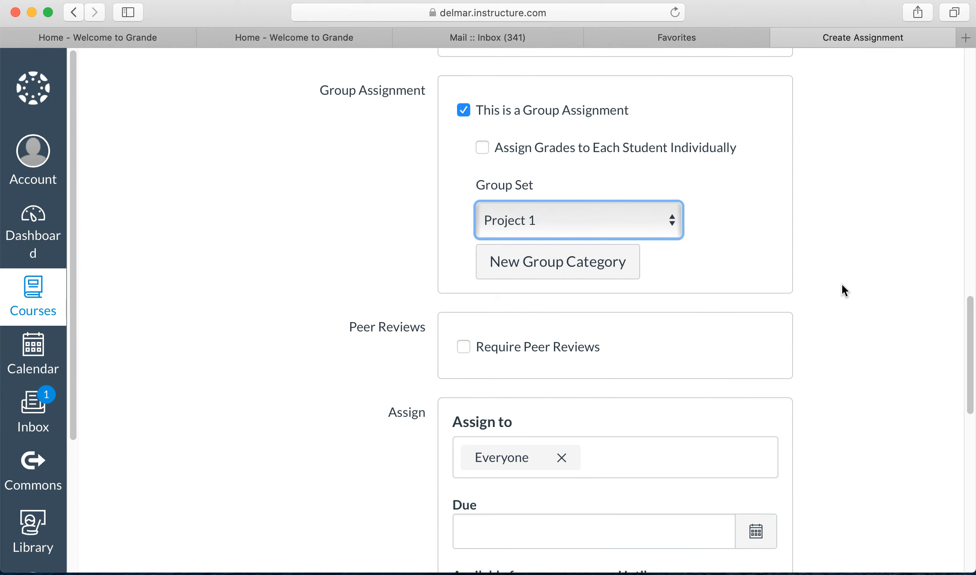
pyautogui.scroll(-5, 841, 284)
pyautogui.scroll(2, 842, 284)
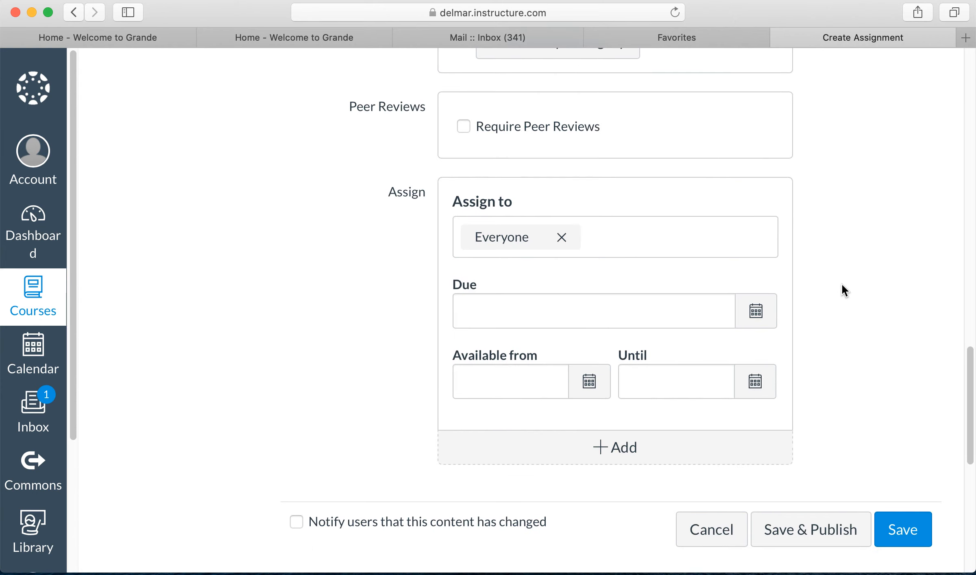
pyautogui.scroll(20, 842, 285)
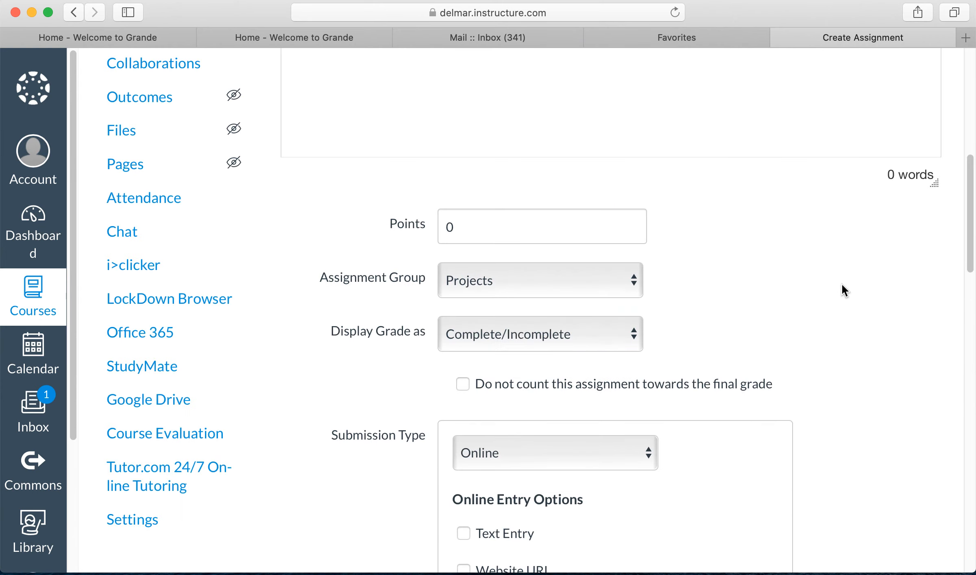
pyautogui.scroll(-15, 842, 284)
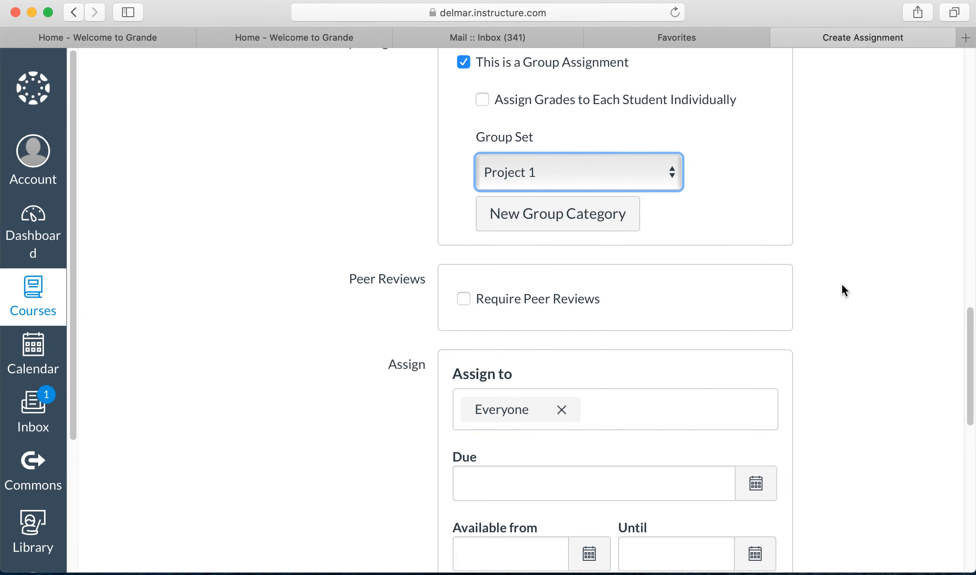
pyautogui.scroll(2, 842, 285)
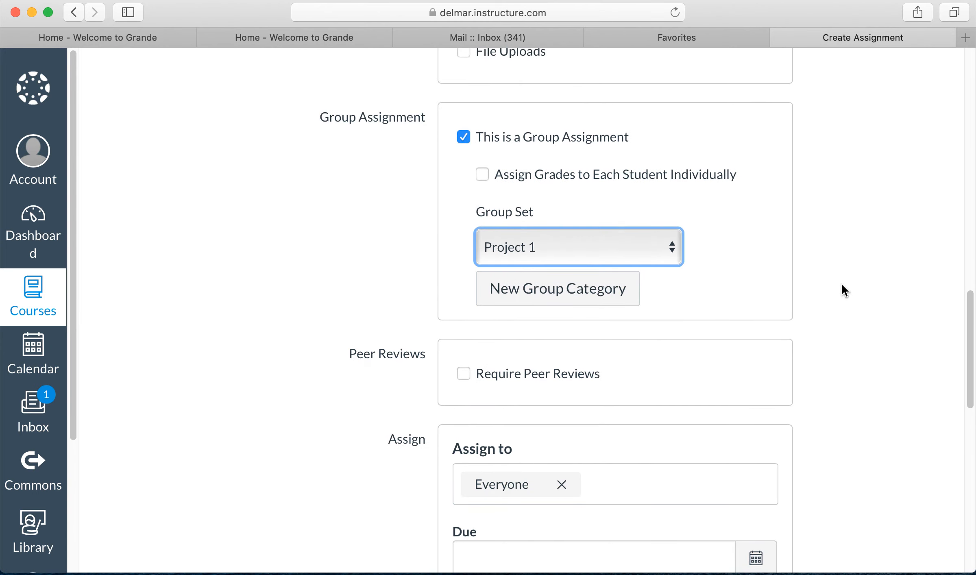
pyautogui.scroll(-7, 842, 285)
pyautogui.scroll(13, 841, 285)
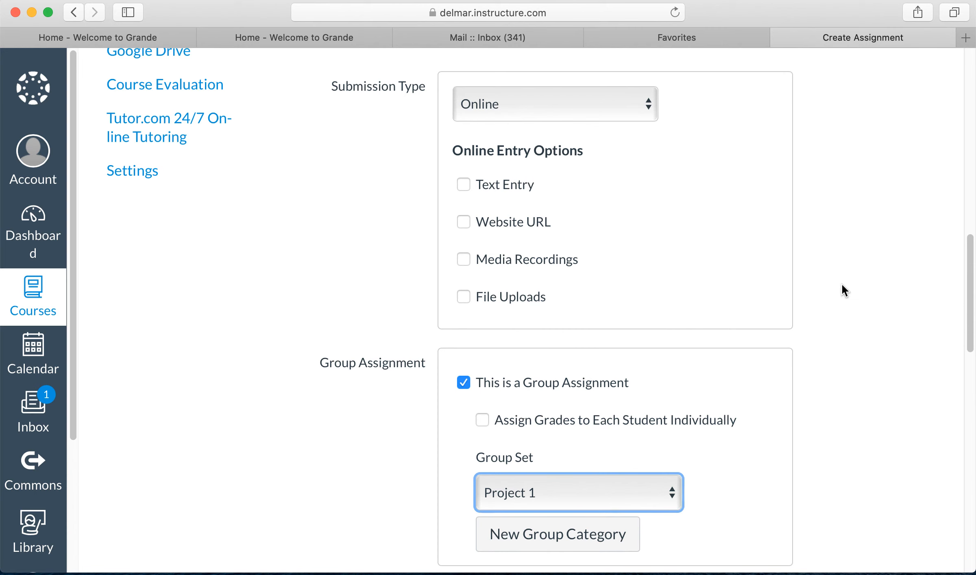
pyautogui.scroll(-9, 841, 284)
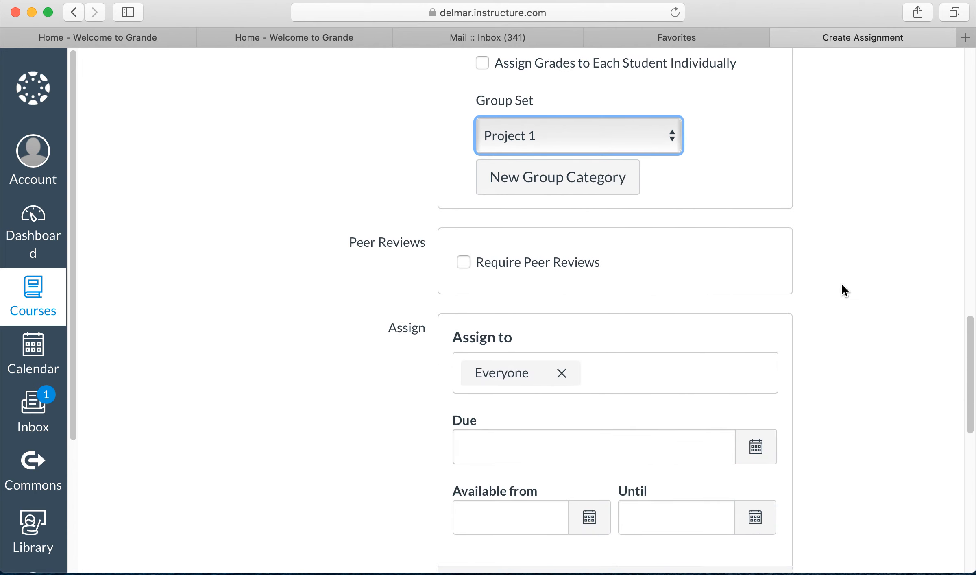
pyautogui.scroll(-3, 841, 285)
pyautogui.scroll(20, 842, 285)
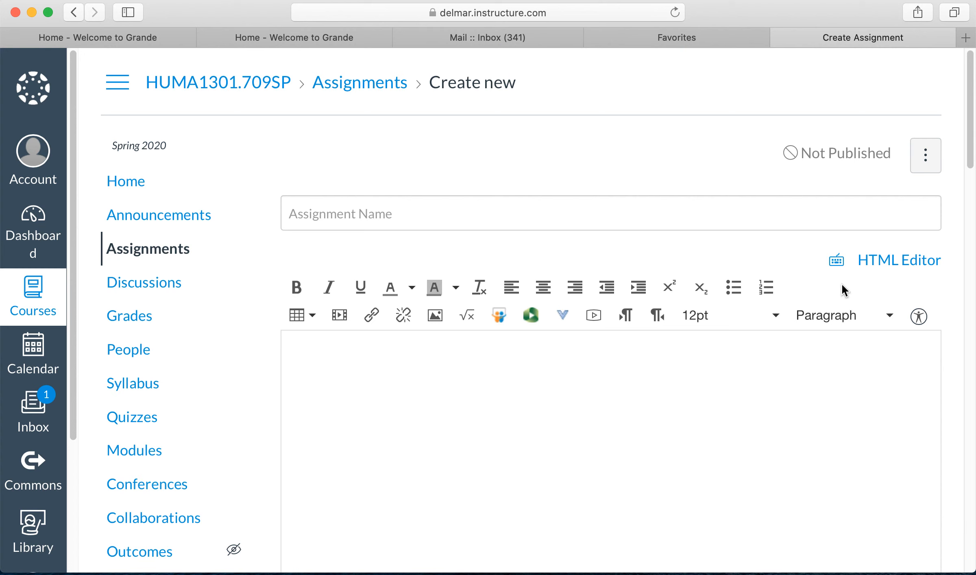
pyautogui.scroll(-20, 842, 284)
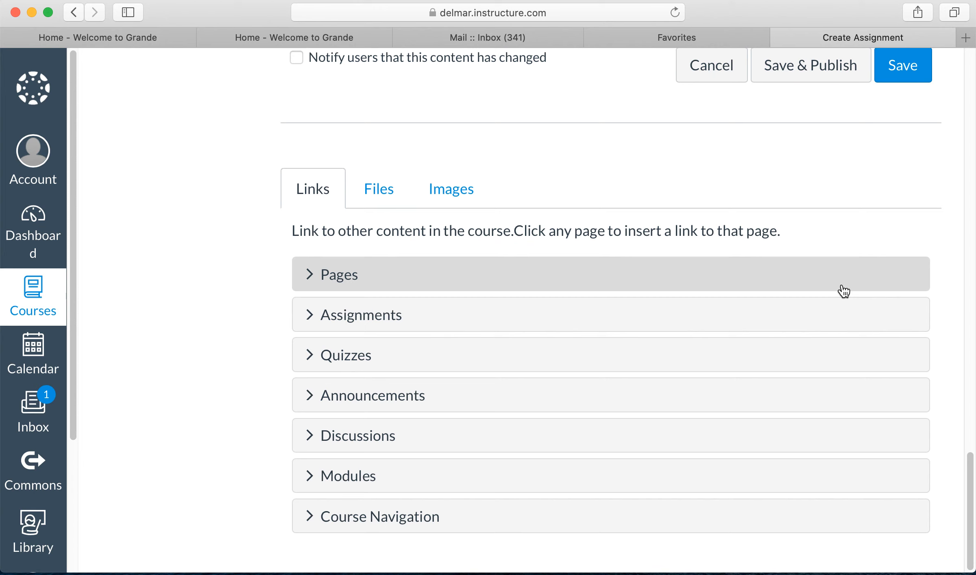
pyautogui.scroll(20, 844, 290)
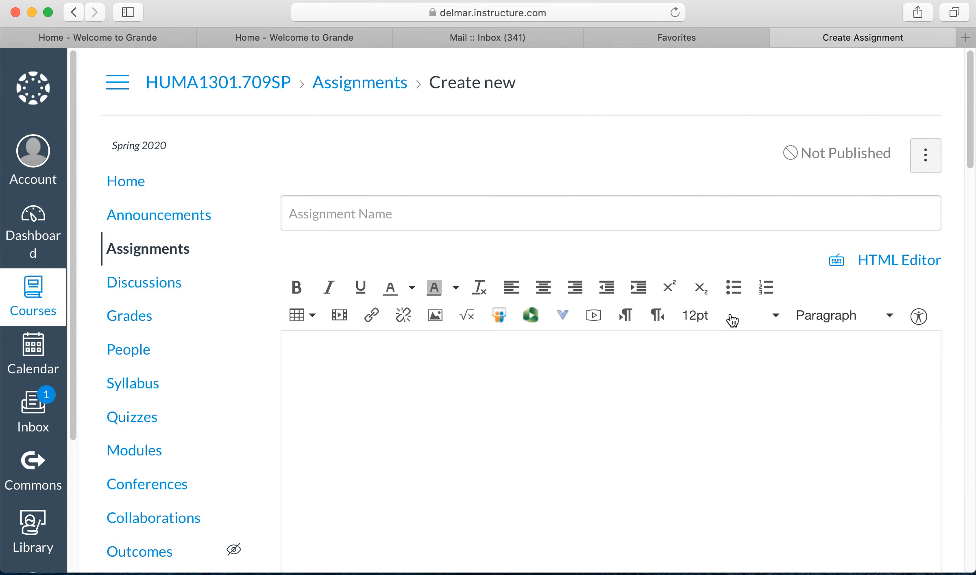